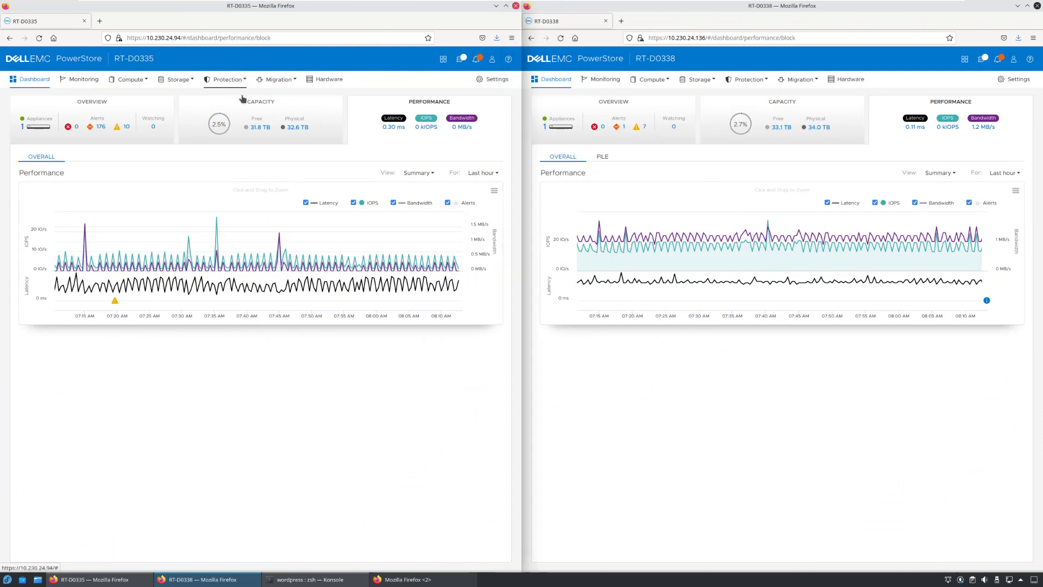
Show Protection > Remote Systems on RT-D0335 and RT-D0338, each listing the other cluster
left_click(242, 81)
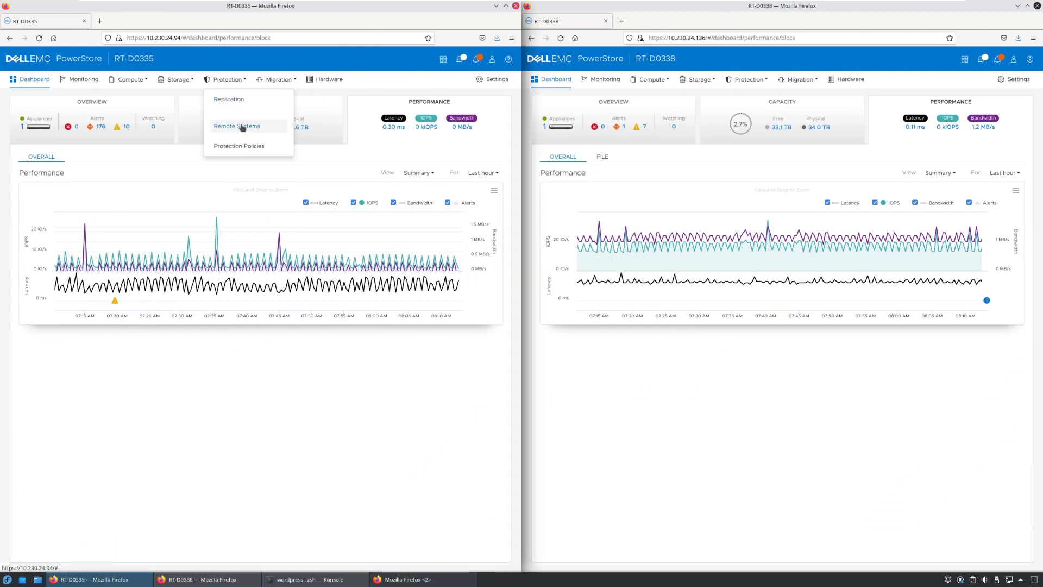
left_click(766, 82)
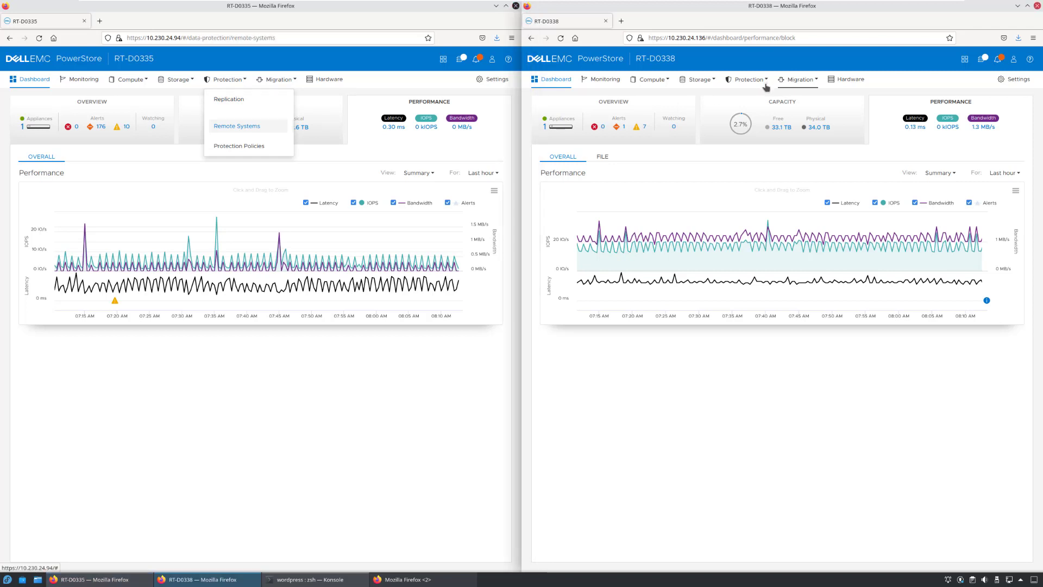
left_click(766, 81)
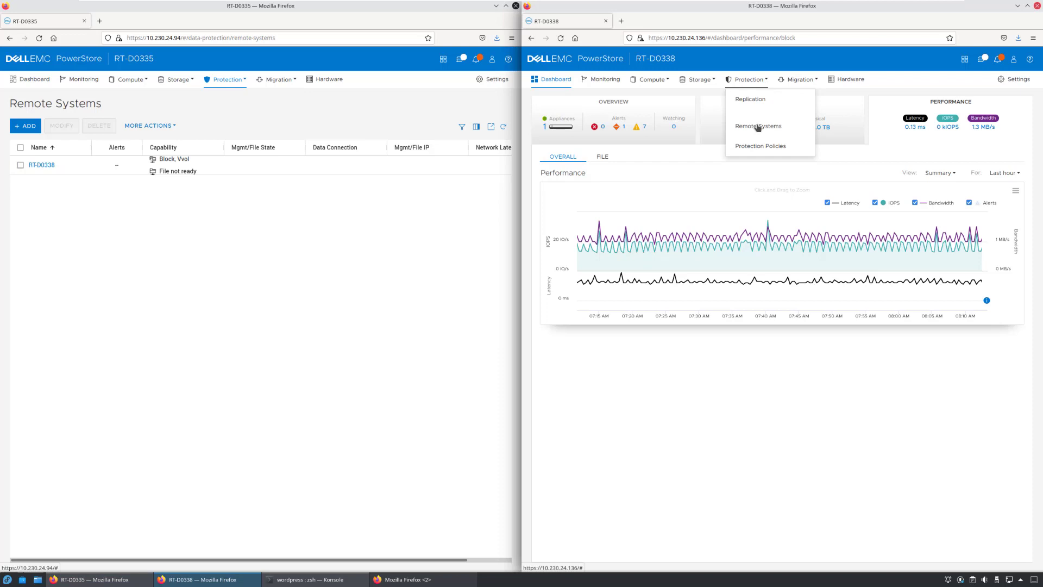
left_click(758, 126)
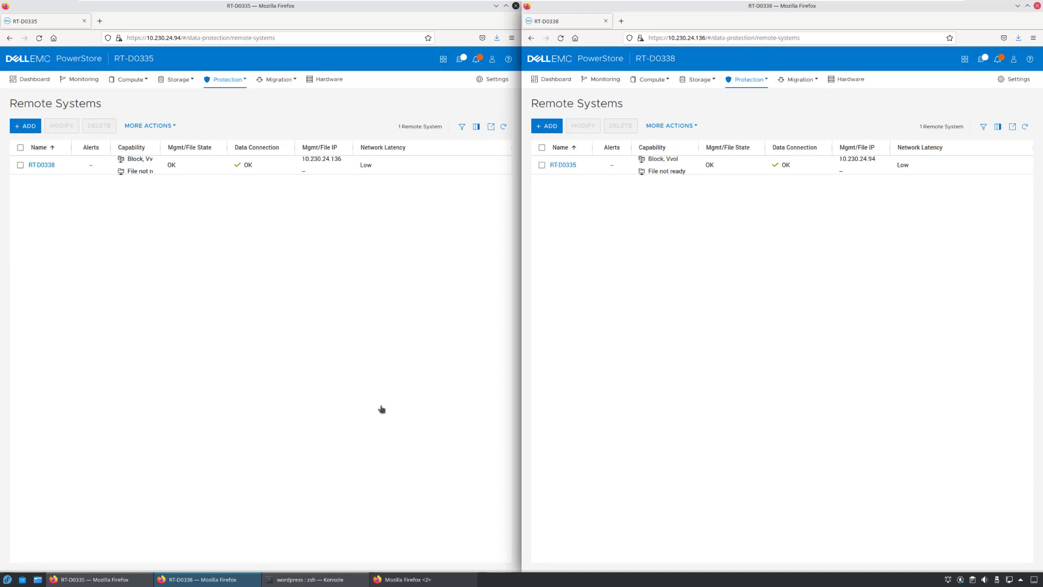
Run kubectl get node -o wide on both clusters and show their powerstore-replication storage class YAML
left_click(309, 579)
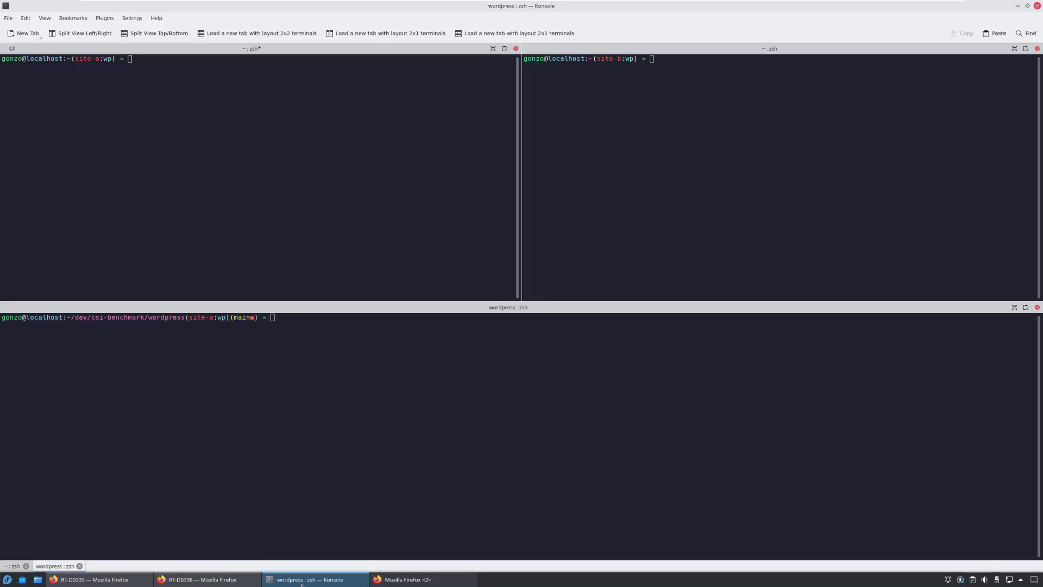
left_click(227, 181)
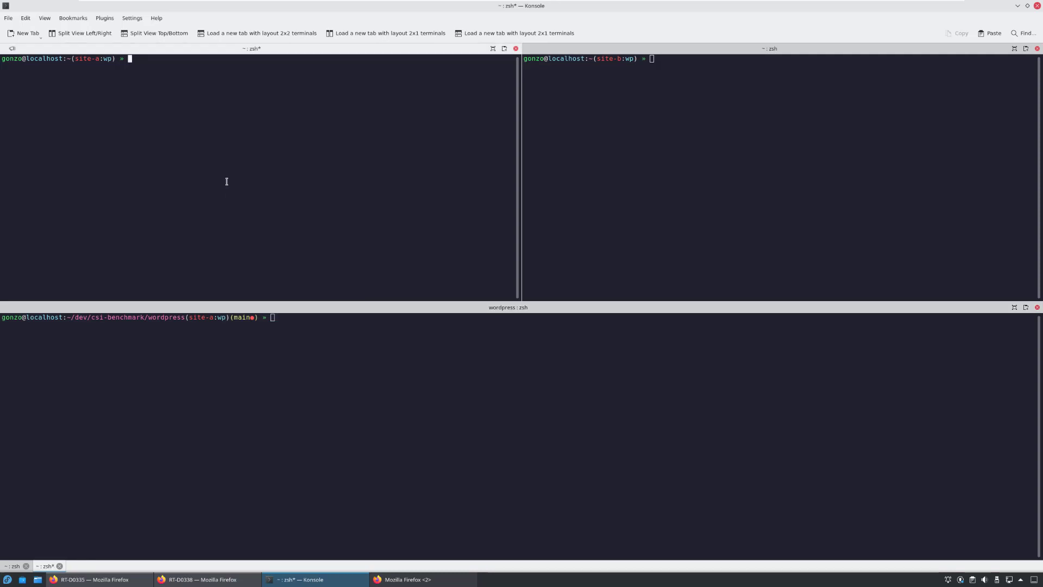
type("kubectl get ")
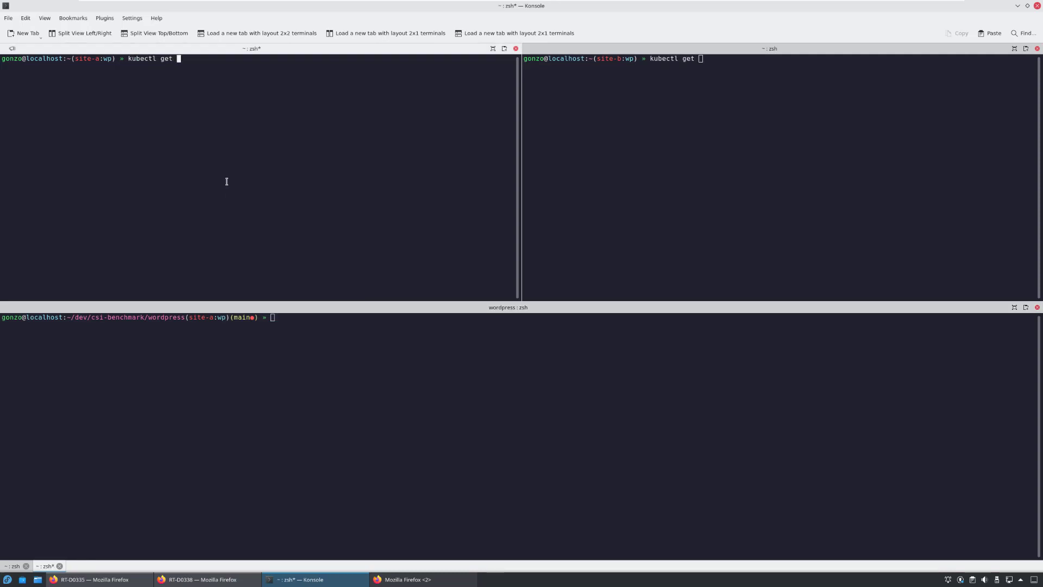
type("node -o wide")
key("Return")
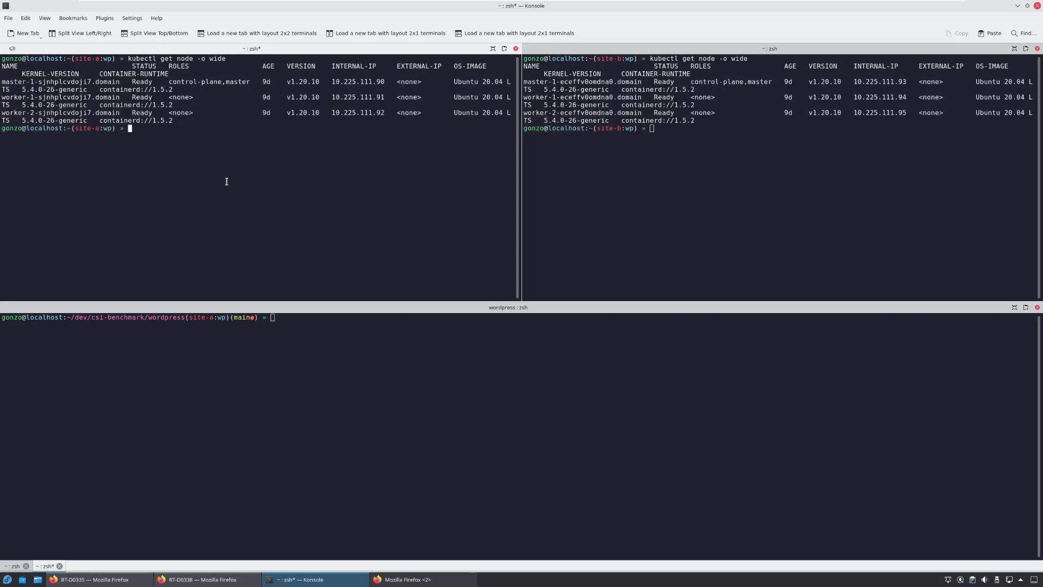
type("kubectl get sc -o yaml powerstore-replication | kubectl neat")
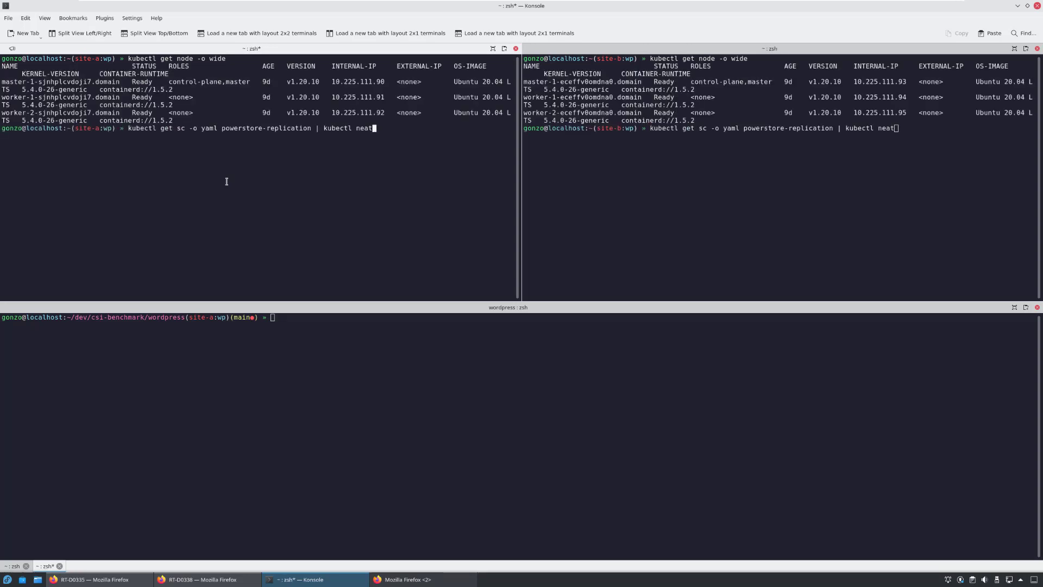
key("Return")
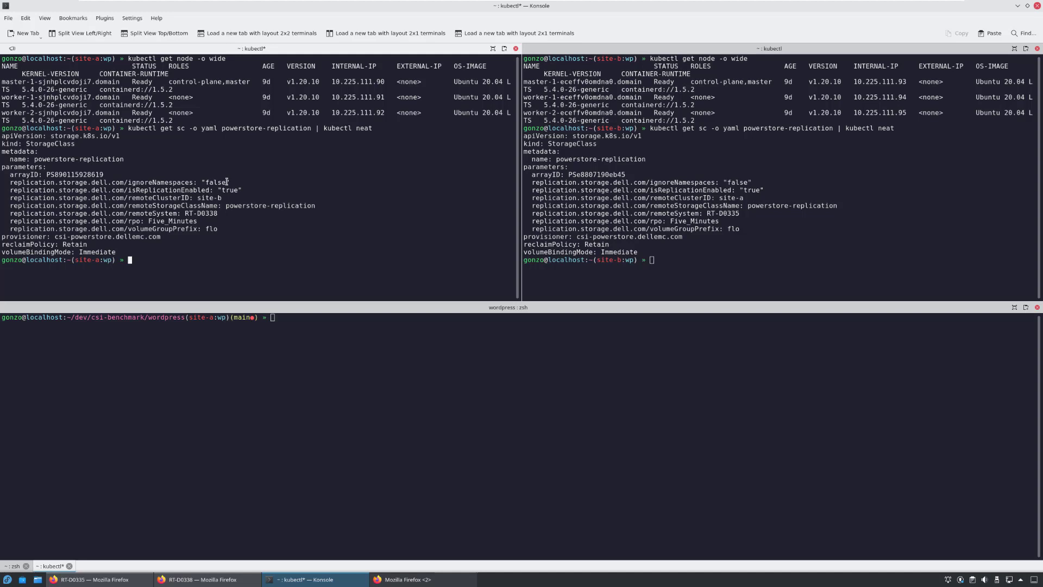
Run repctl cluster list and repctl list rg, showing site-a and site-b with no replication groups
left_click(357, 360)
type("rep")
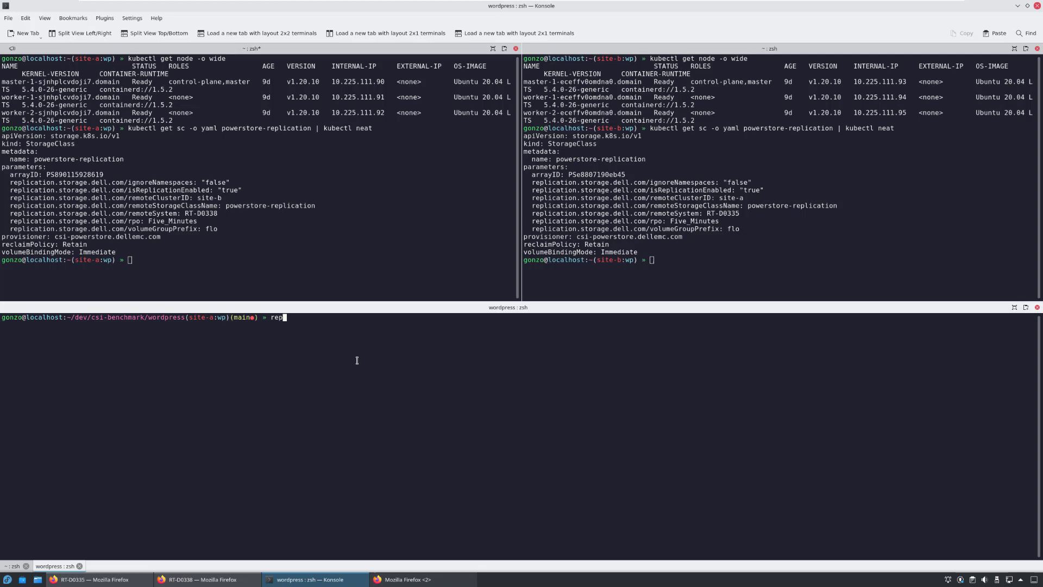
type("ctl cluster list")
key("Return")
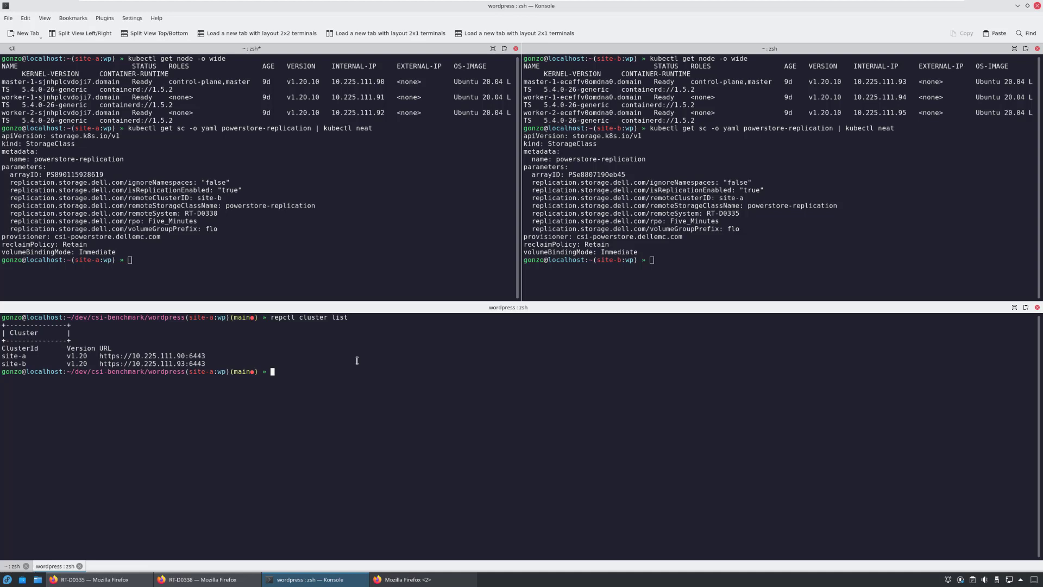
key("Up")
key("ctrl+w")
key("ctrl+w")
type("list rg")
key("Return")
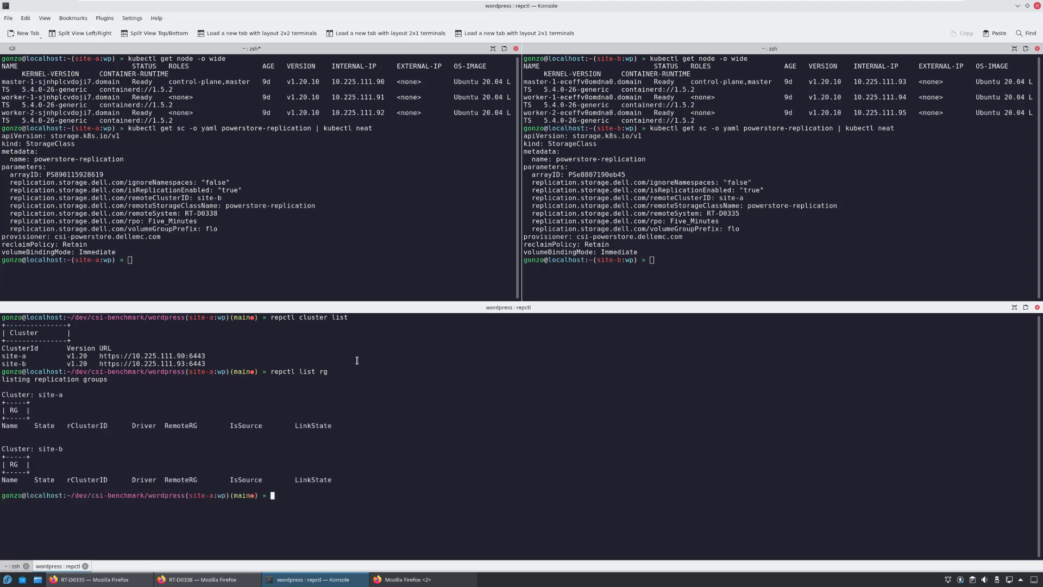
Start watching pods, PVCs and PVs on both site panes with the recalled watch command
left_click(227, 244)
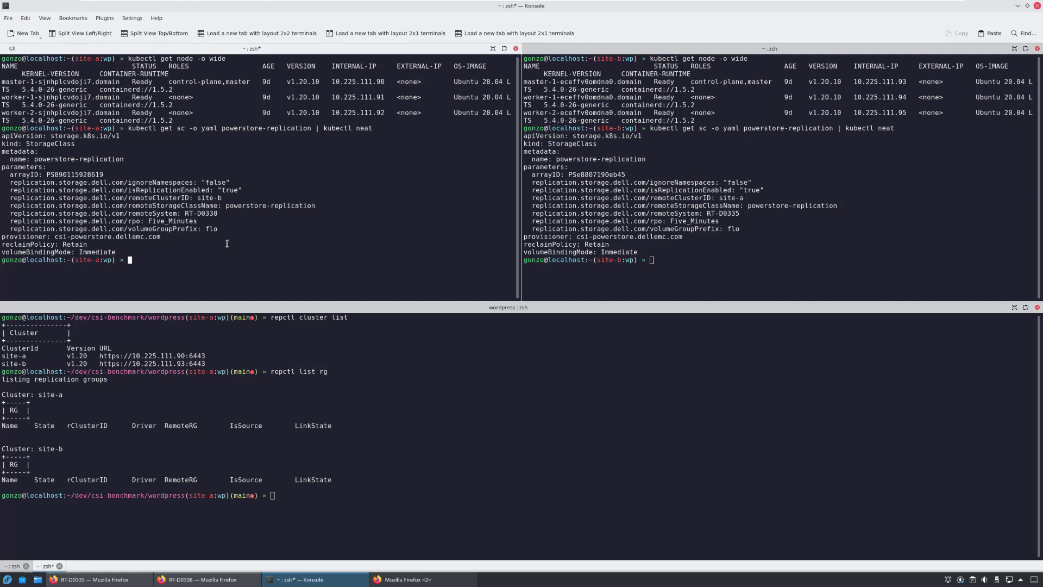
key("ctrl+r")
type("wat")
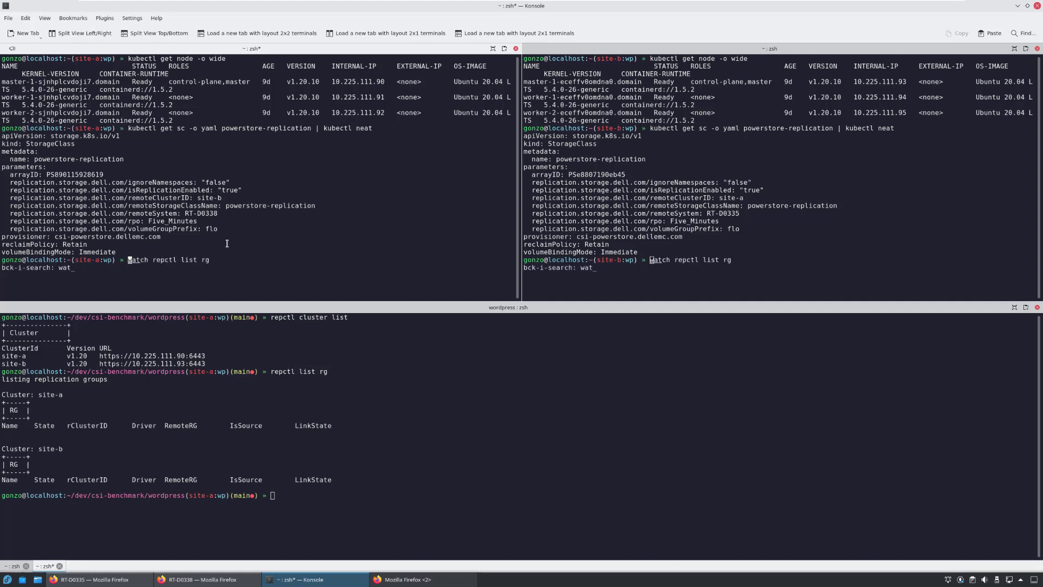
type("ch")
key("ctrl+r")
key("Return")
key("ctrl+shift+Down")
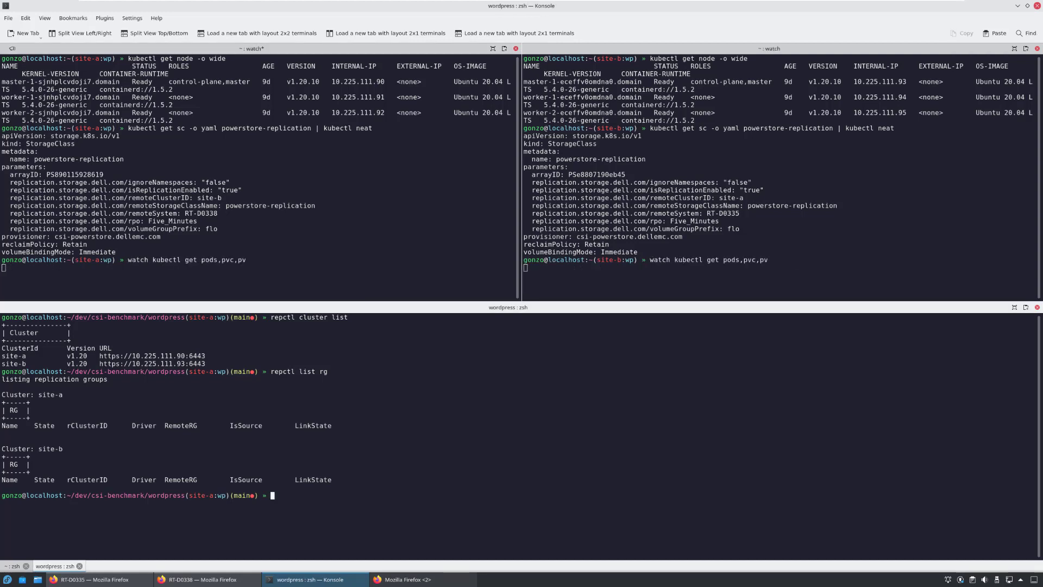
Deploy WordPress and MySQL to site-a with kubectl apply -k ./
type("kubect")
key("ctrl+l")
type("l apply ")
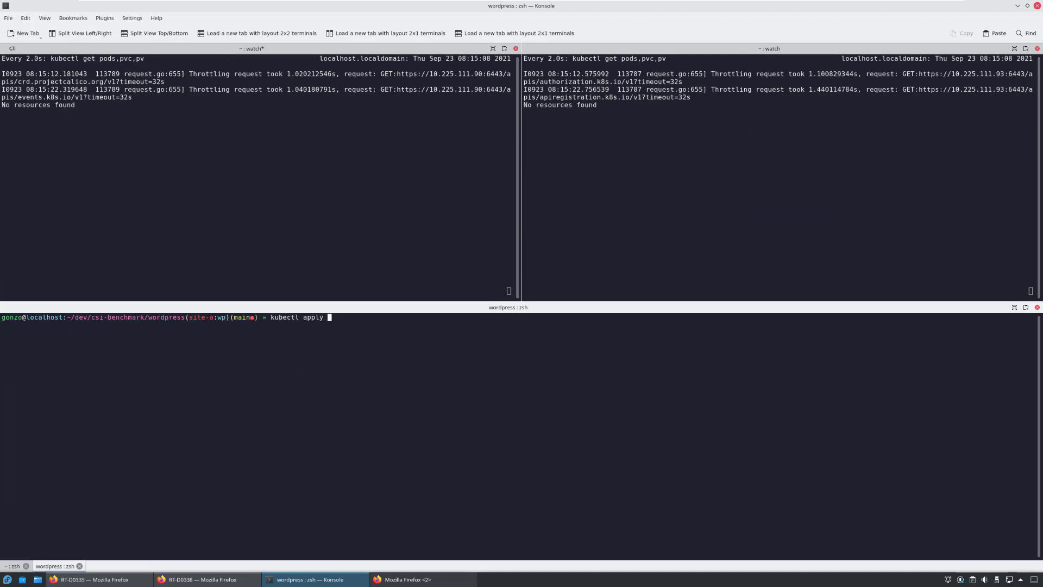
type("-k ./")
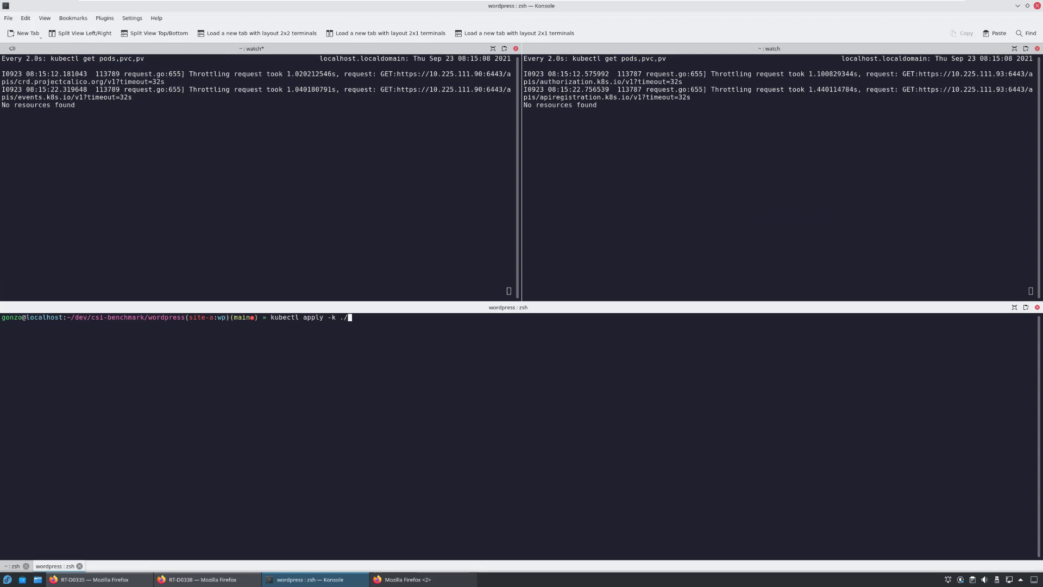
key("Return")
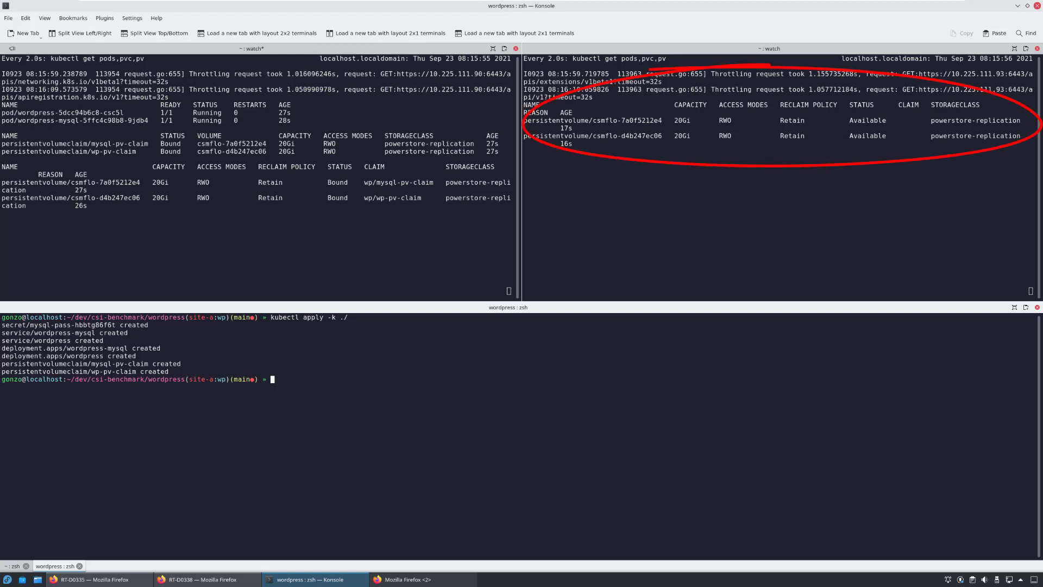
On RT-D0335, filter Volume Groups by 'w' and open the matching group's Protection card
left_click(93, 579)
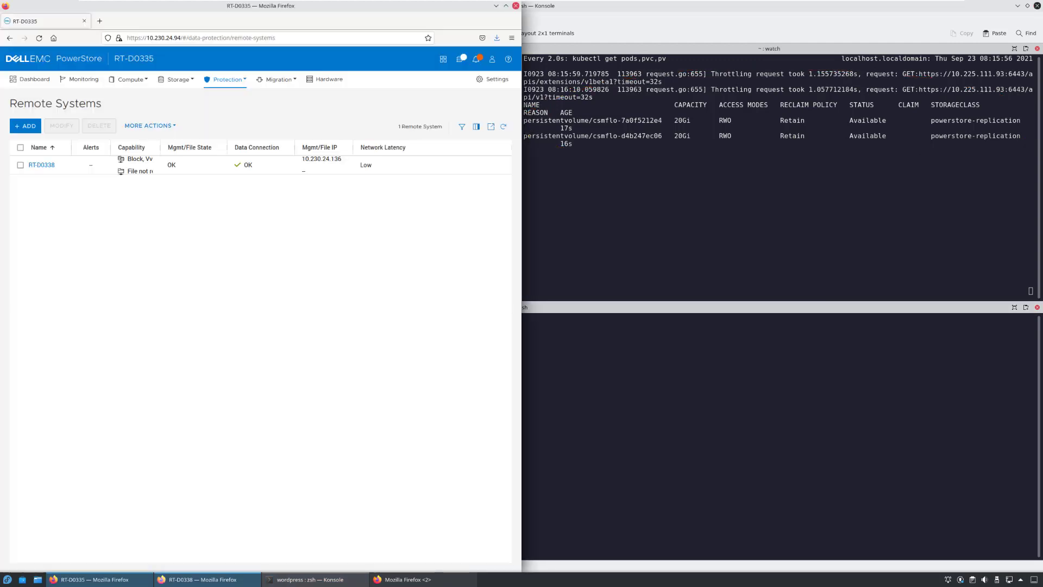
left_click(201, 579)
left_click(176, 79)
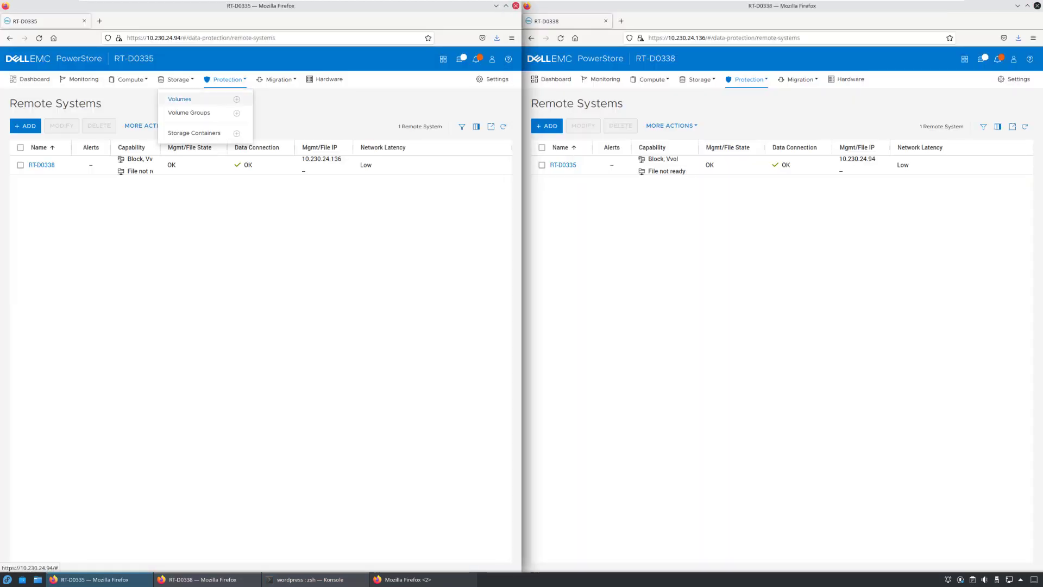
left_click(188, 112)
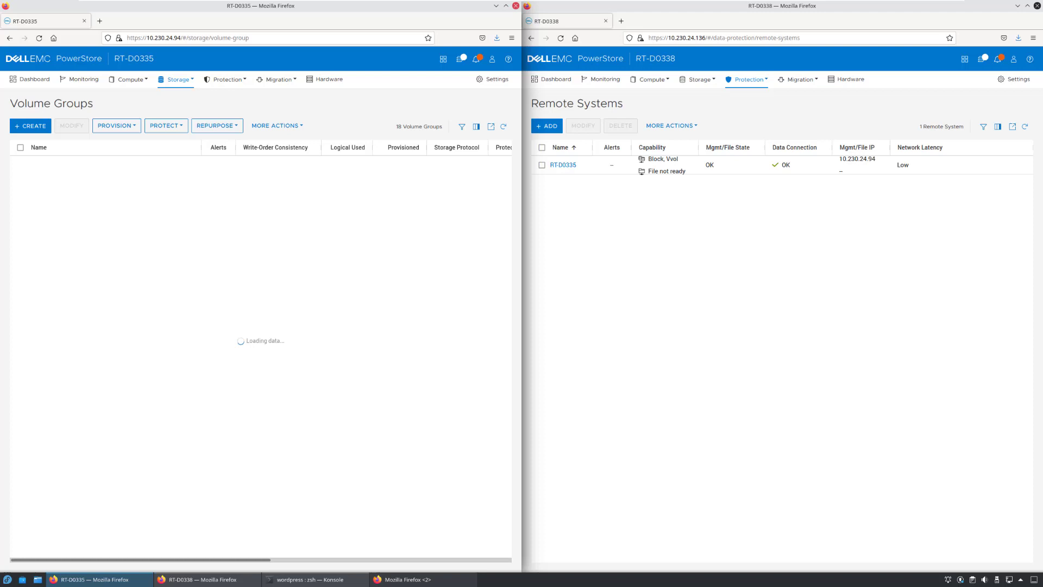
left_click(65, 152)
type("wp")
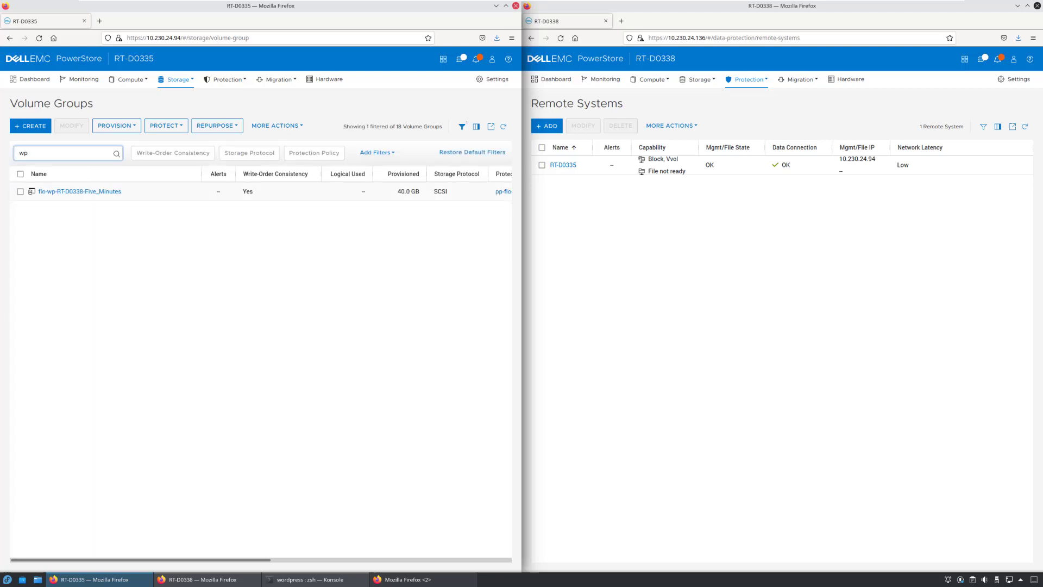
left_click(65, 189)
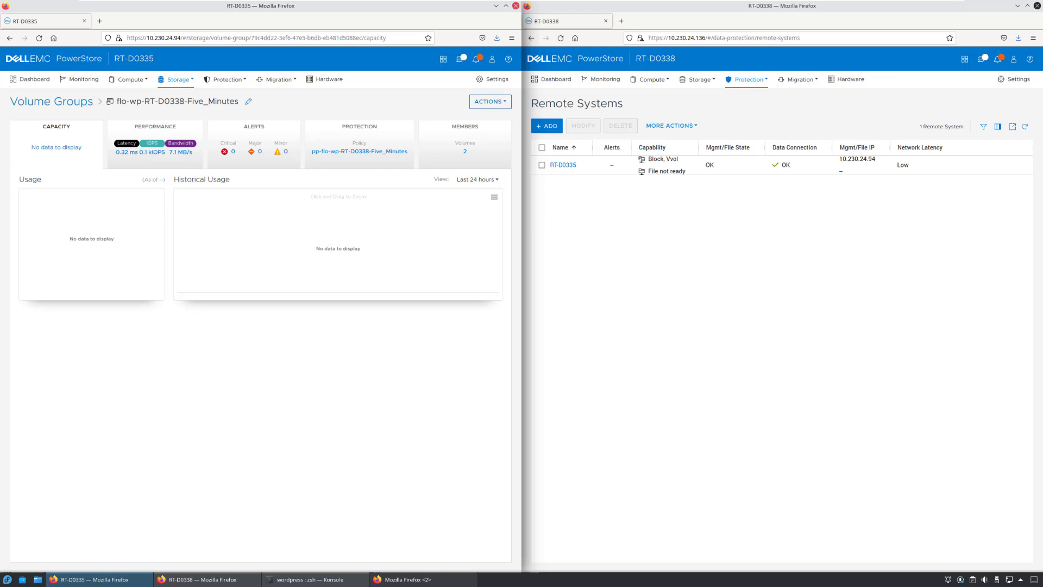
left_click(359, 136)
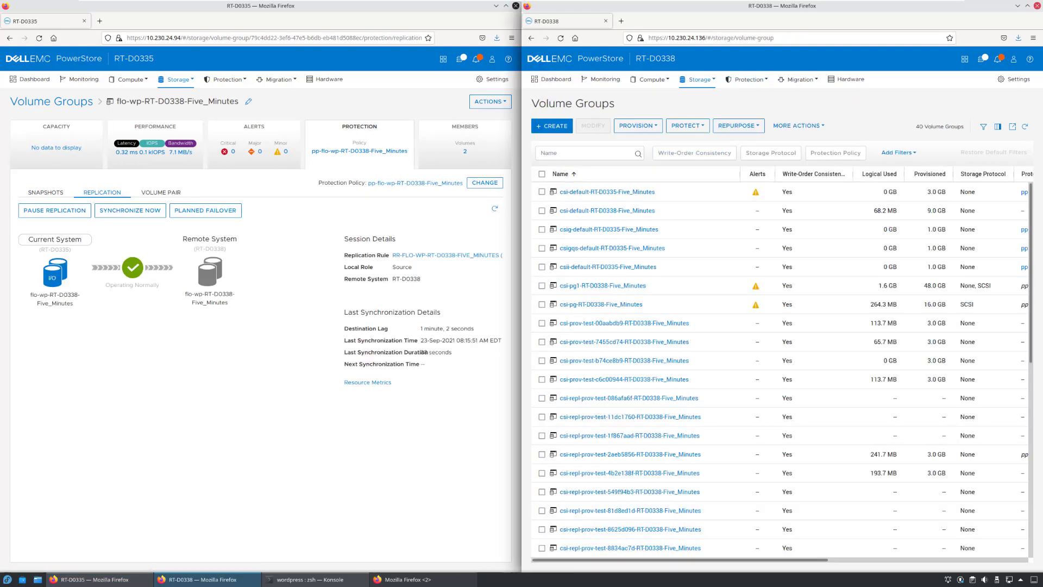
On RT-D0338, open flo-wp-RT-D0338-Five_Minutes via a 'wp' filter, then show Members in both windows
left_click(587, 153)
type("wp")
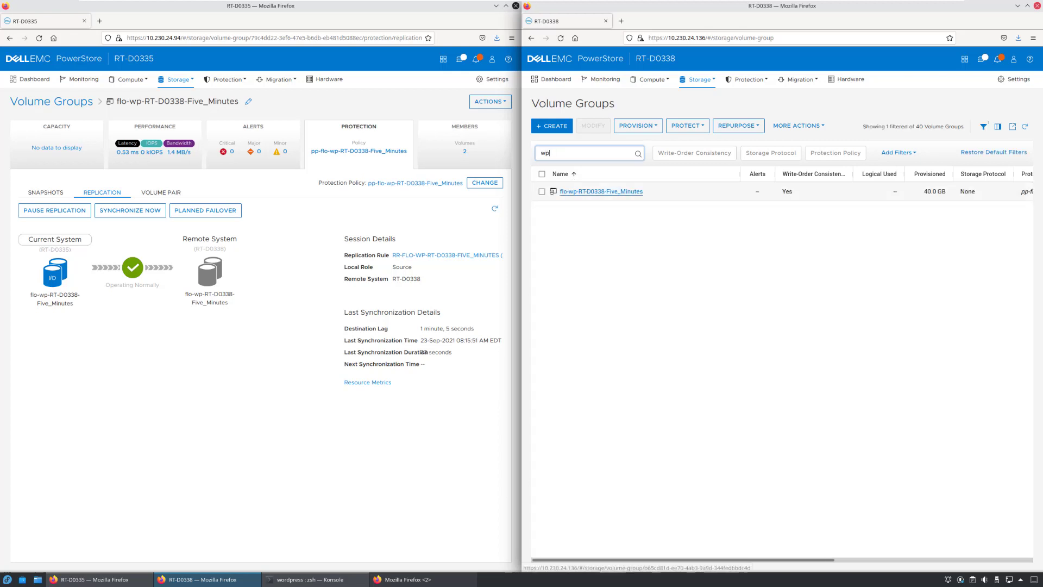
left_click(601, 191)
left_click(875, 144)
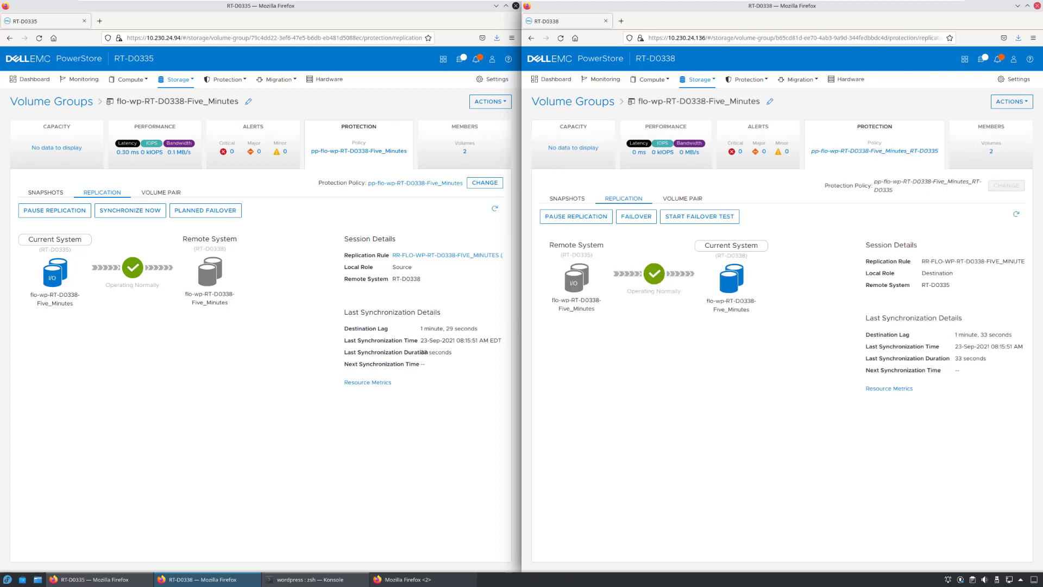
left_click(465, 144)
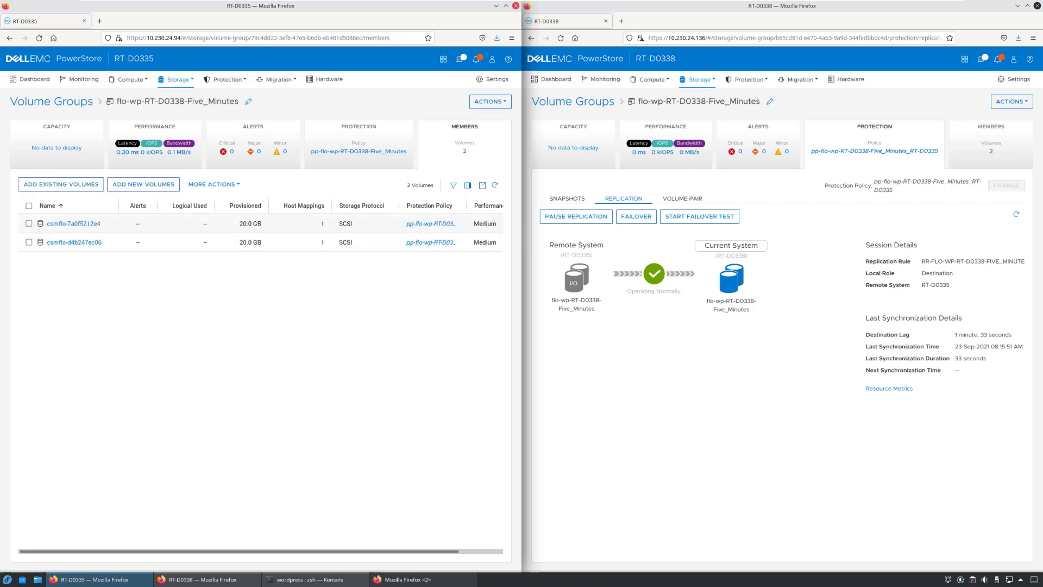
left_click(990, 144)
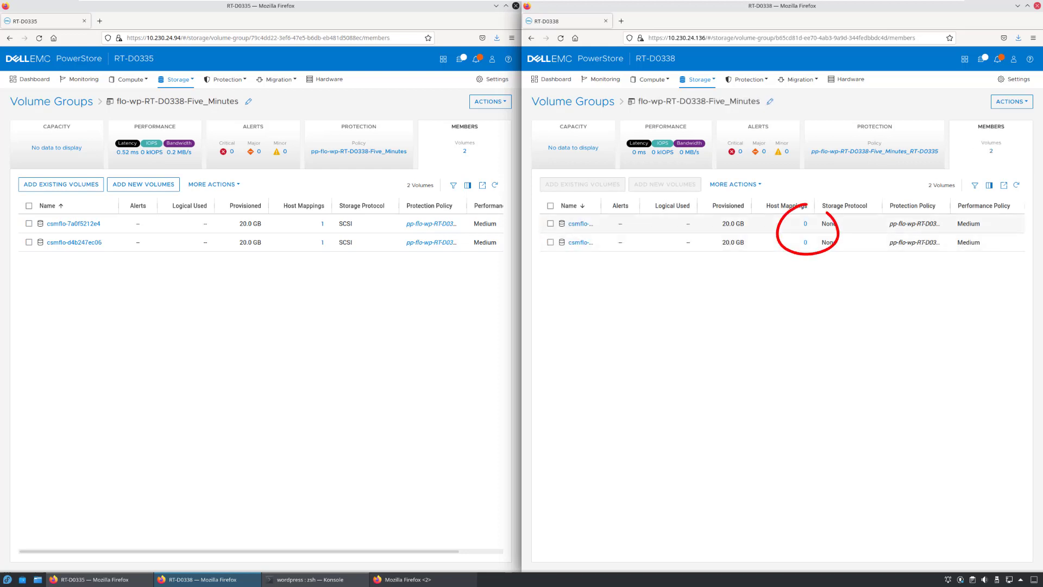
Run repctl list rg to confirm the replication group is SYNCHRONIZED
key("alt+Tab")
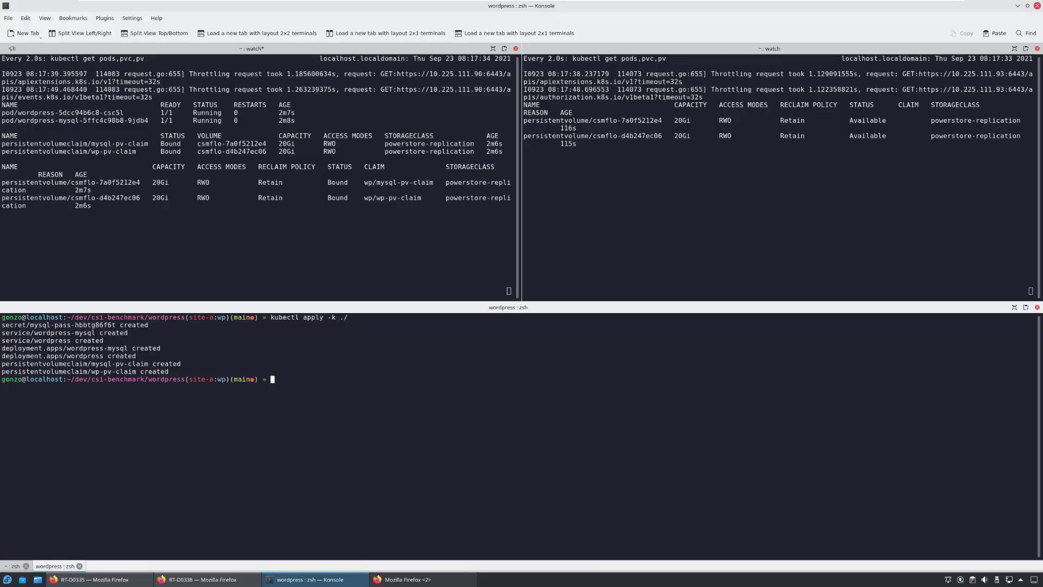
type("repctl list rg")
key("Return")
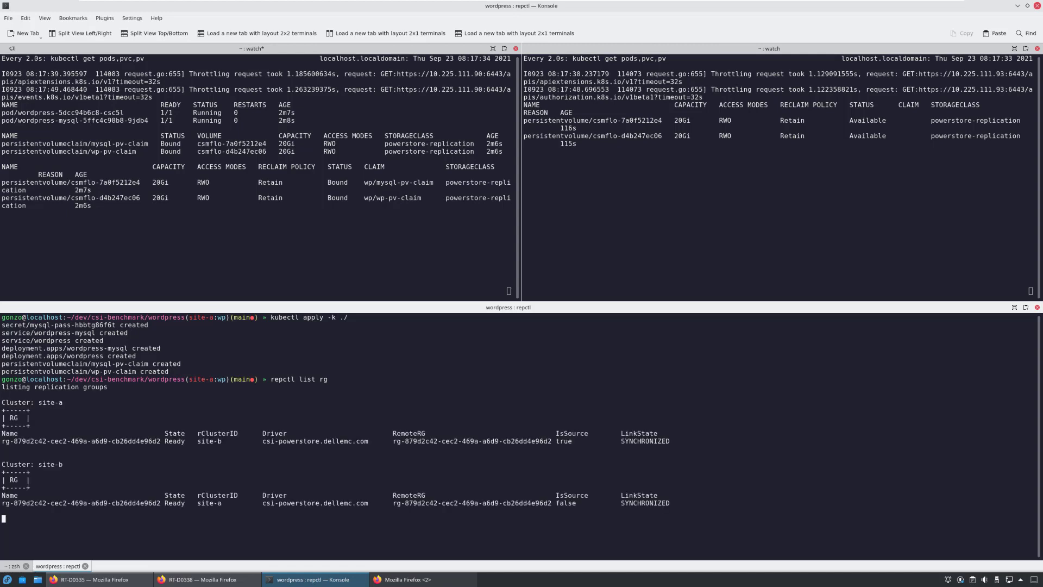
In the second tab, rerun kubectl port-forward service/wordpress 8080:80 from history
key("shift+Left")
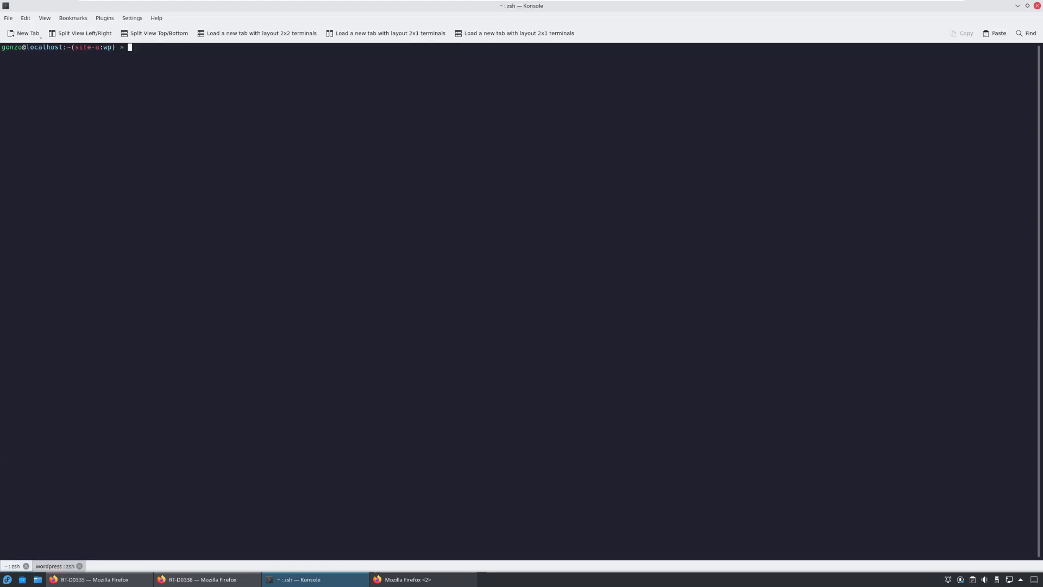
key("Return")
key("ctrl+r")
type("port")
key("Return")
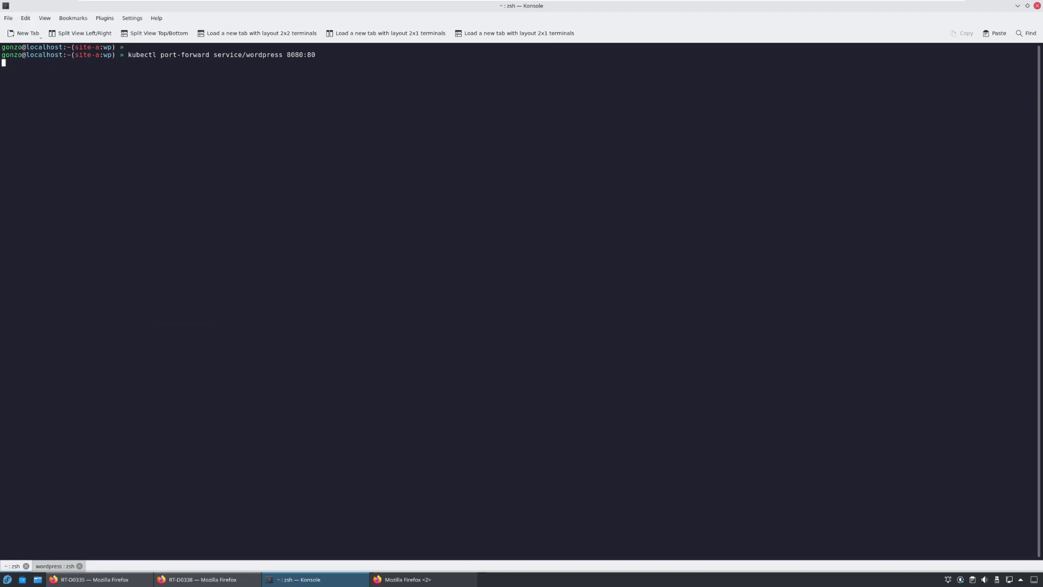
key("alt+Tab")
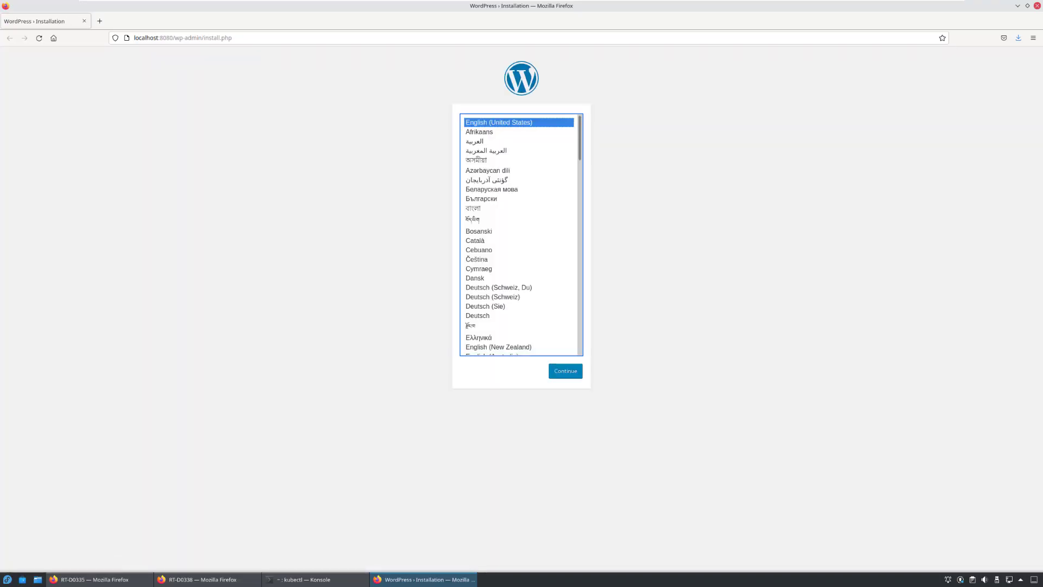
Install WordPress as 'Dell Container Storage Module' with an admin username, weak password and e-mail
key("Return")
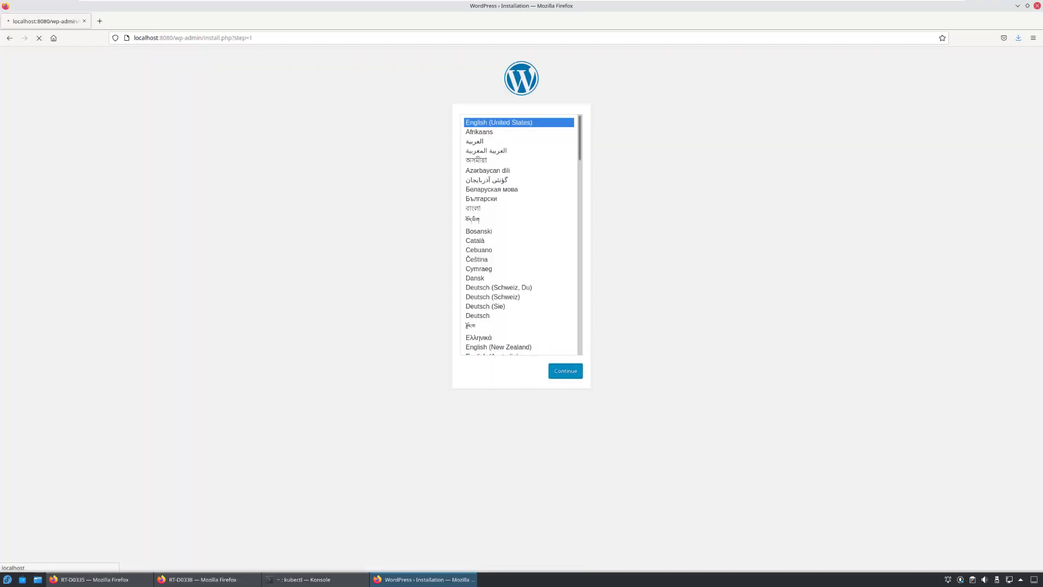
key("Tab")
key("Tab")
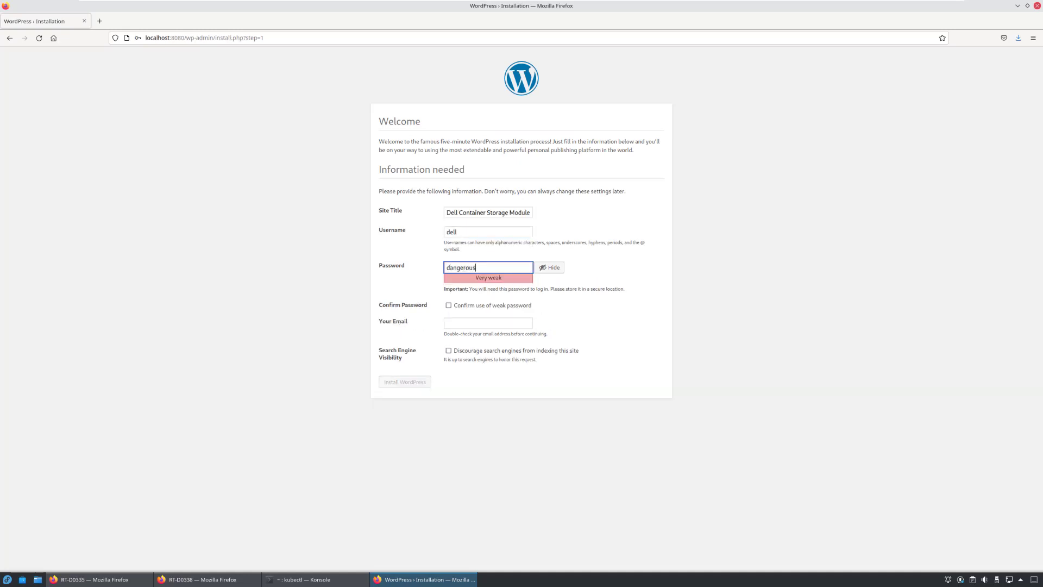
key("Tab")
key("Tab")
key("Tab")
key("Tab")
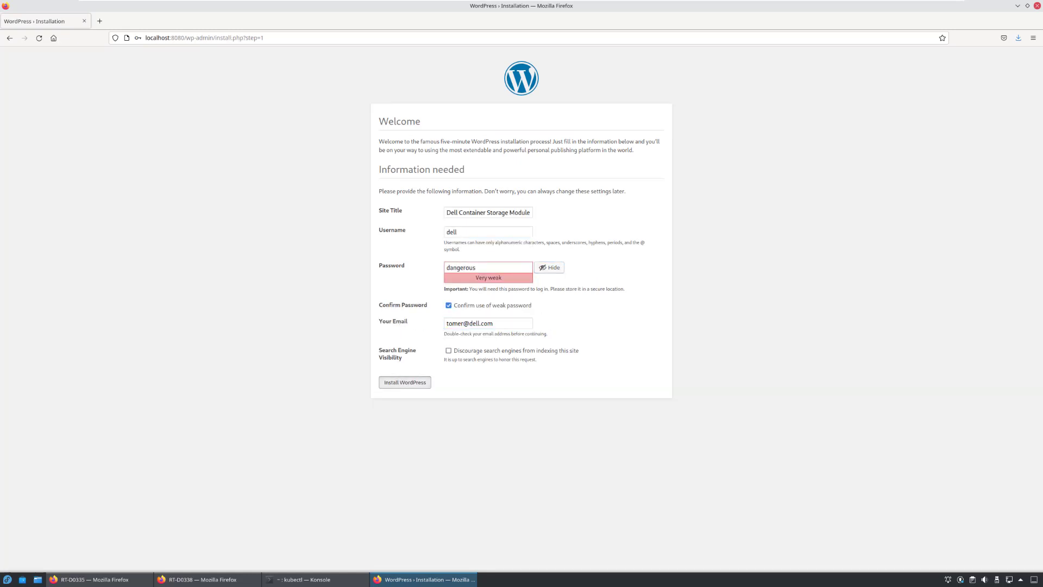
key("Return")
Log in to the new site and view its front page at localhost:8080
key("Escape")
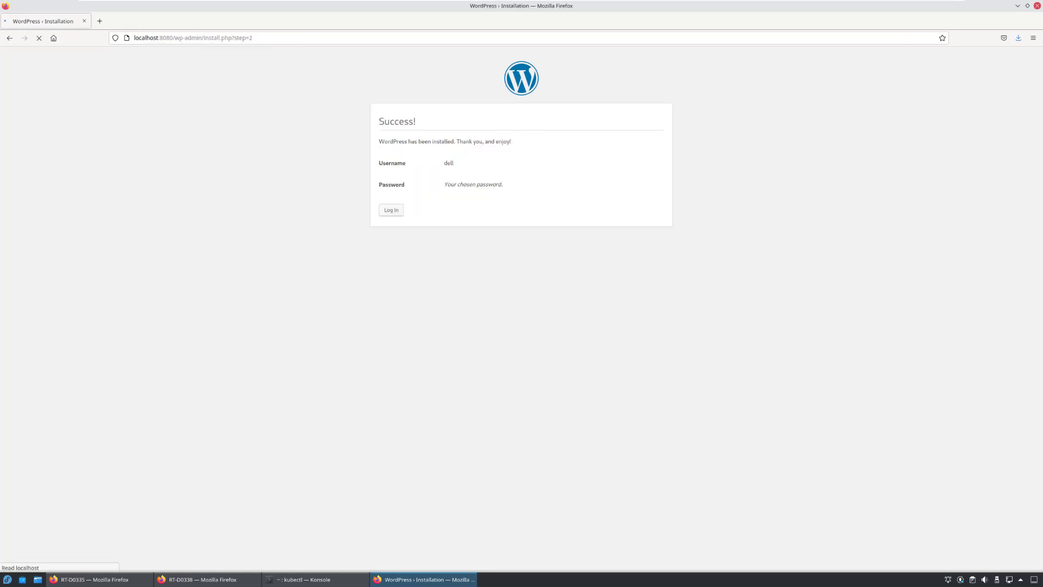
key("Return")
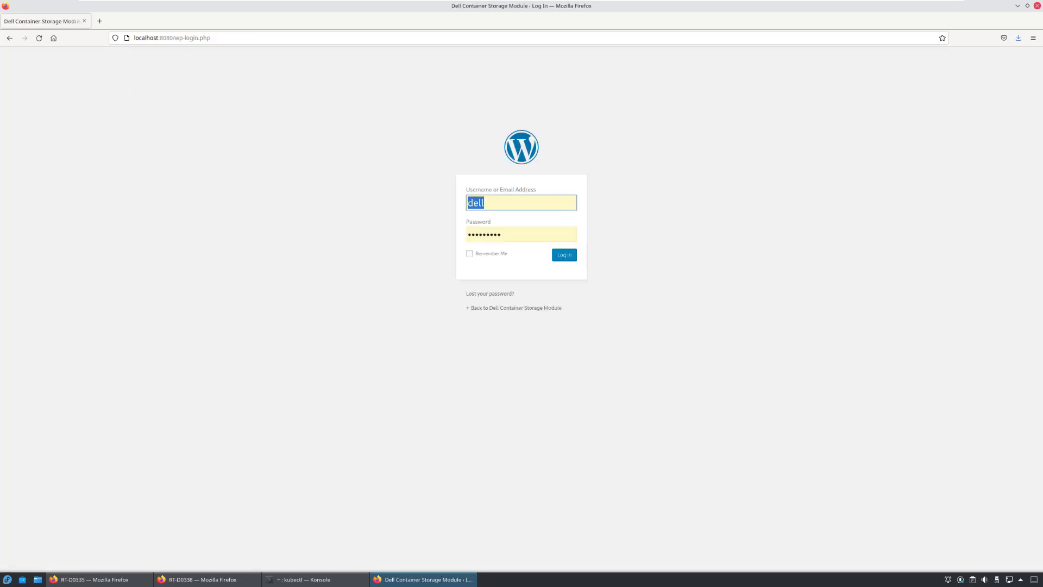
key("Return")
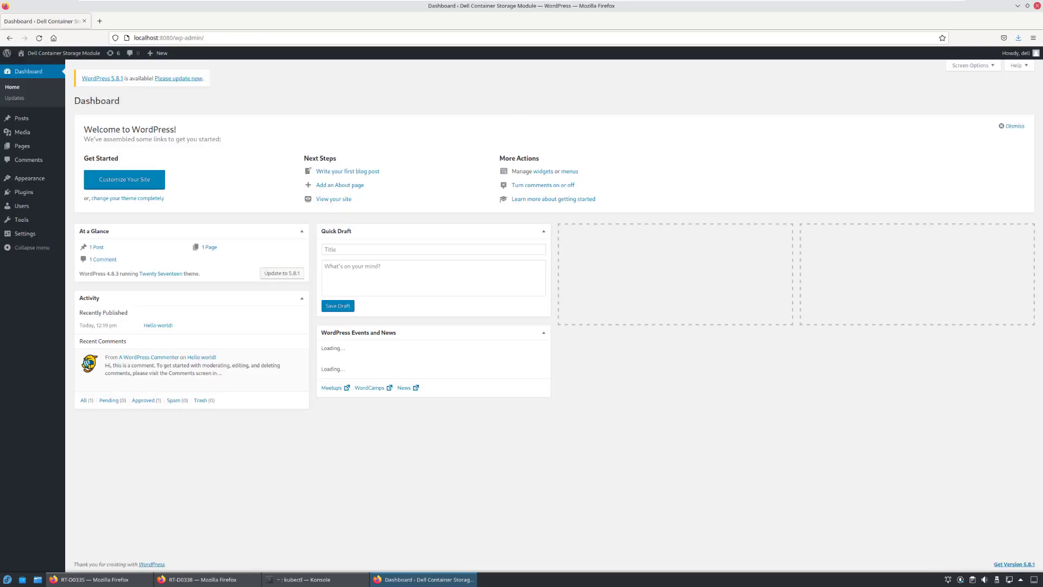
key("ctrl+l")
type("localhost:8080")
key("Return")
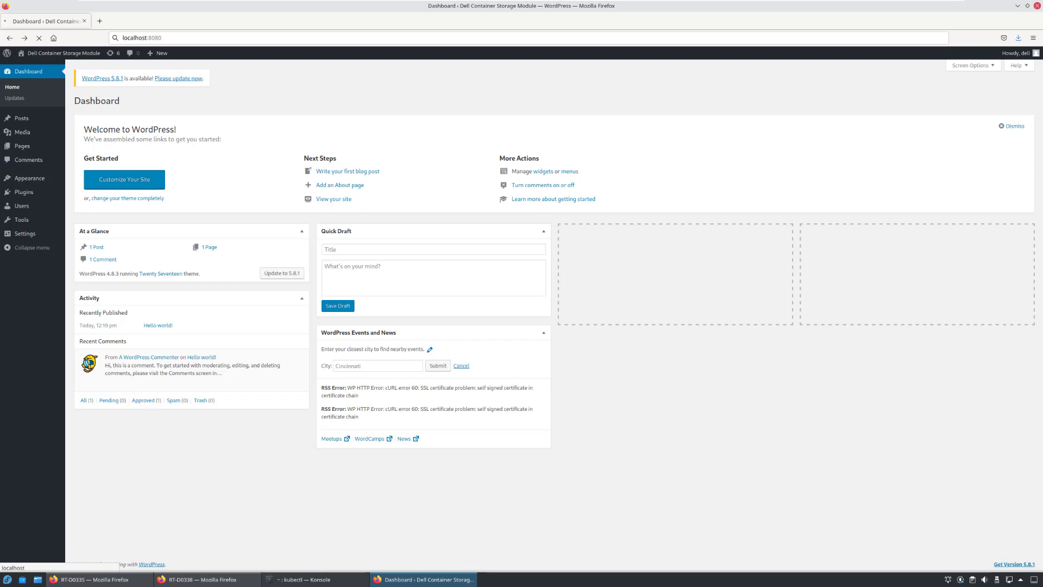
scroll(522, 315, "down", 5)
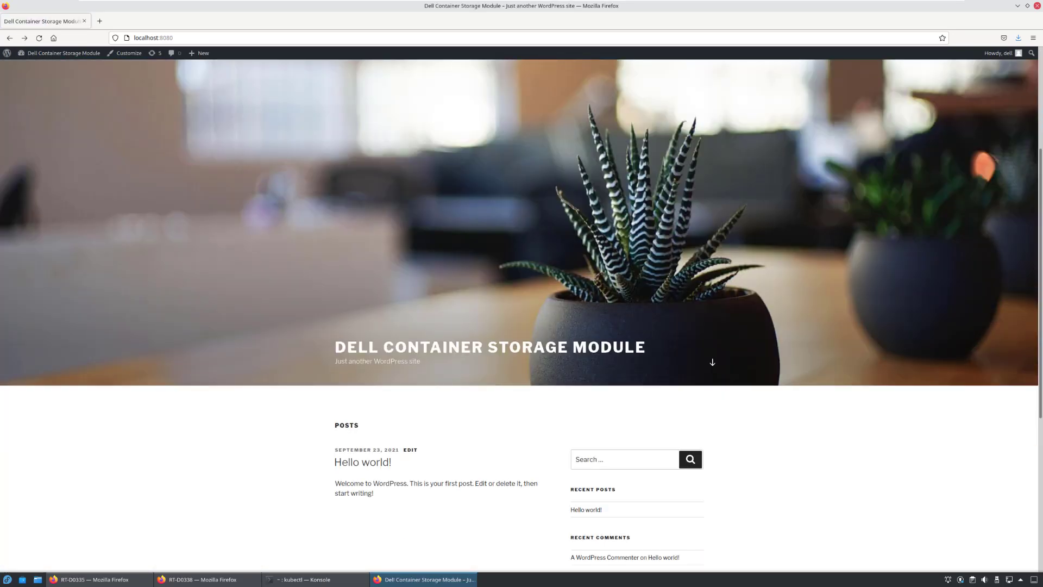
key("alt+Tab")
Run repctl failover --rg with the pasted group name --to-cluster site-b, then check with repctl list rg
type("repctl failover --rg")
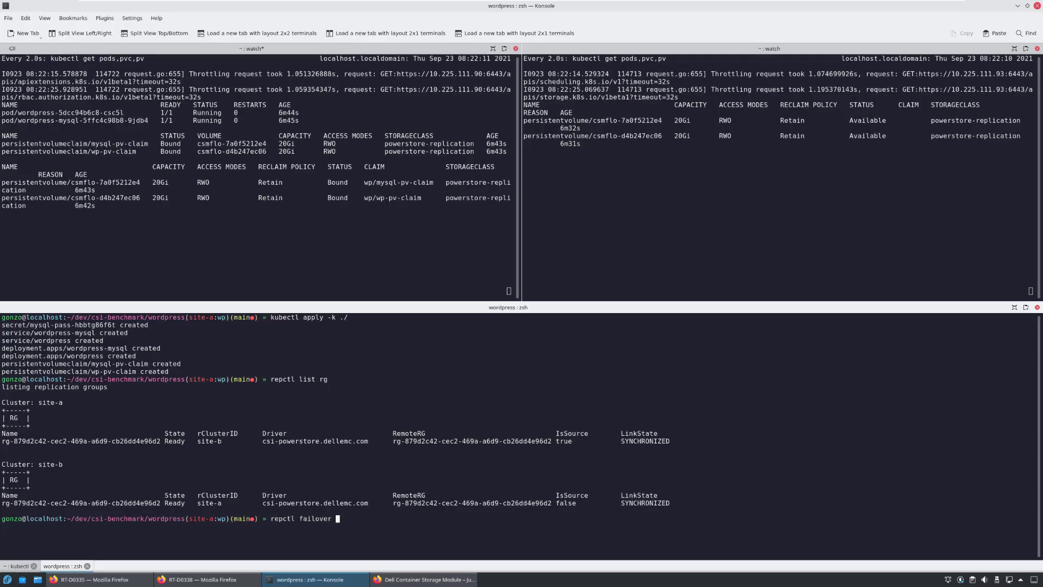
double_click(82, 440)
middle_click(434, 518)
double_click(209, 441)
key("ctrl+c")
type("--to-cluster")
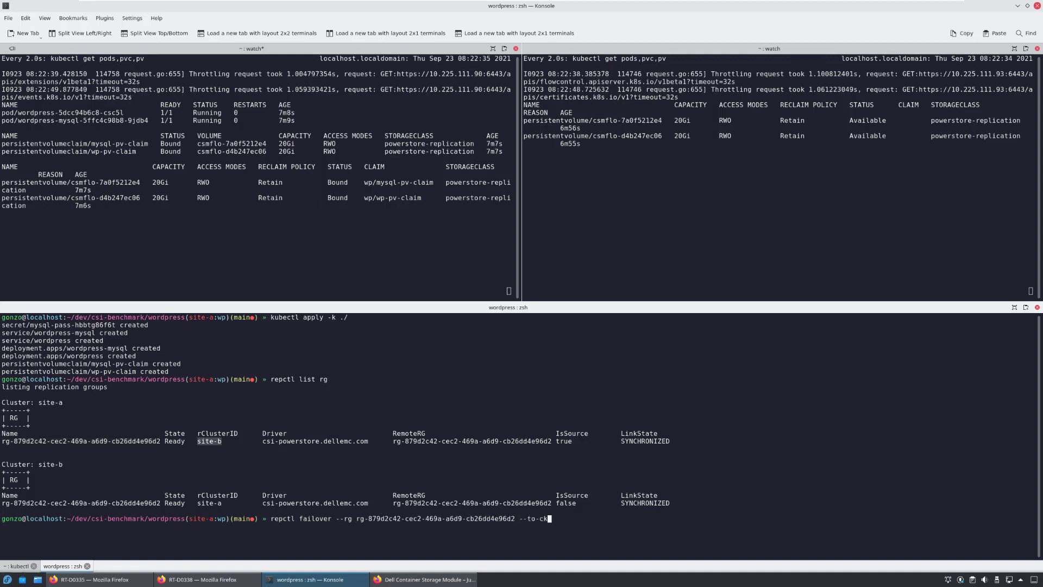
key("shift+Insert")
key("Return")
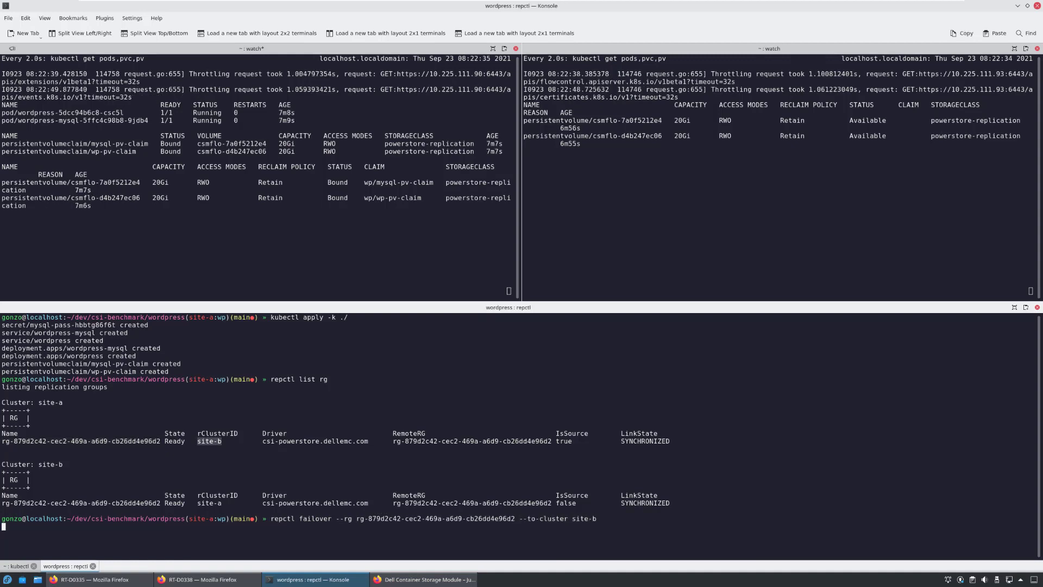
type("repctl list rg")
key("Return")
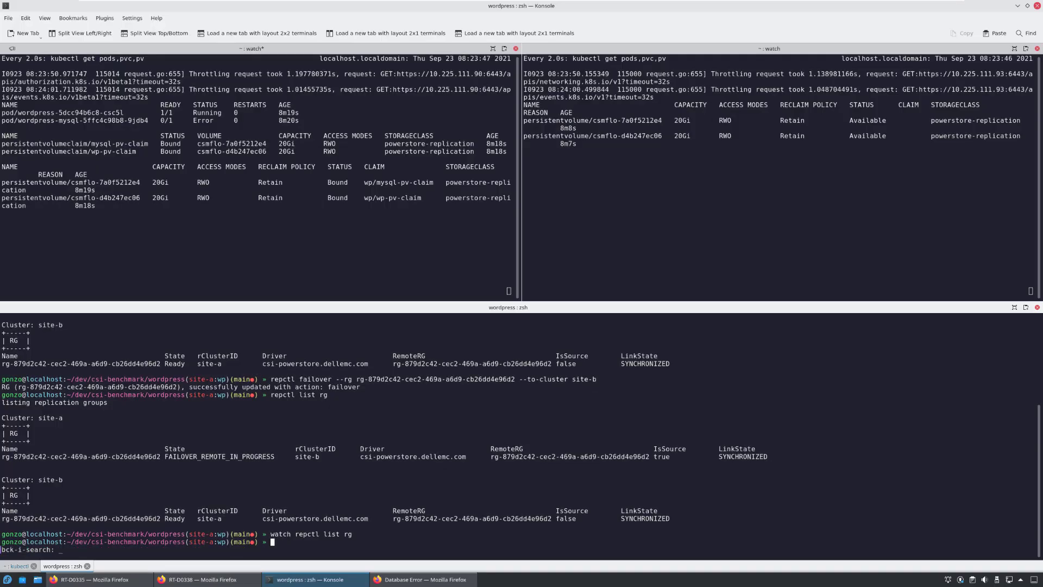
Point KUBECONFIG at kubeconfig_site-b.yaml by editing the recalled export command
key("ctrl+r")
type("export")
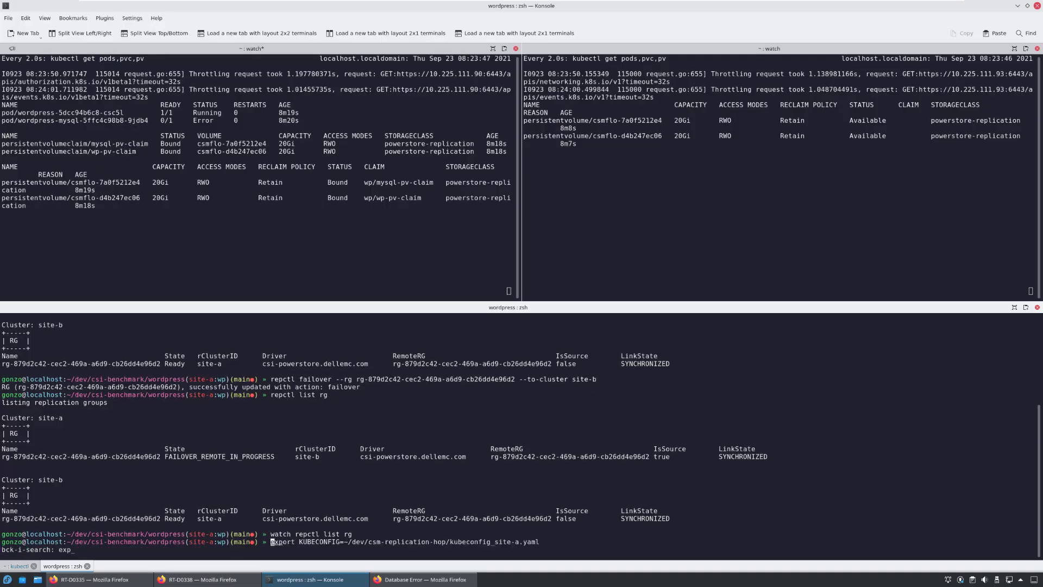
key("End")
key("Left")
key("Left")
key("Left")
key("Left")
key("Left")
key("BackSpace")
type("b")
key("Return")
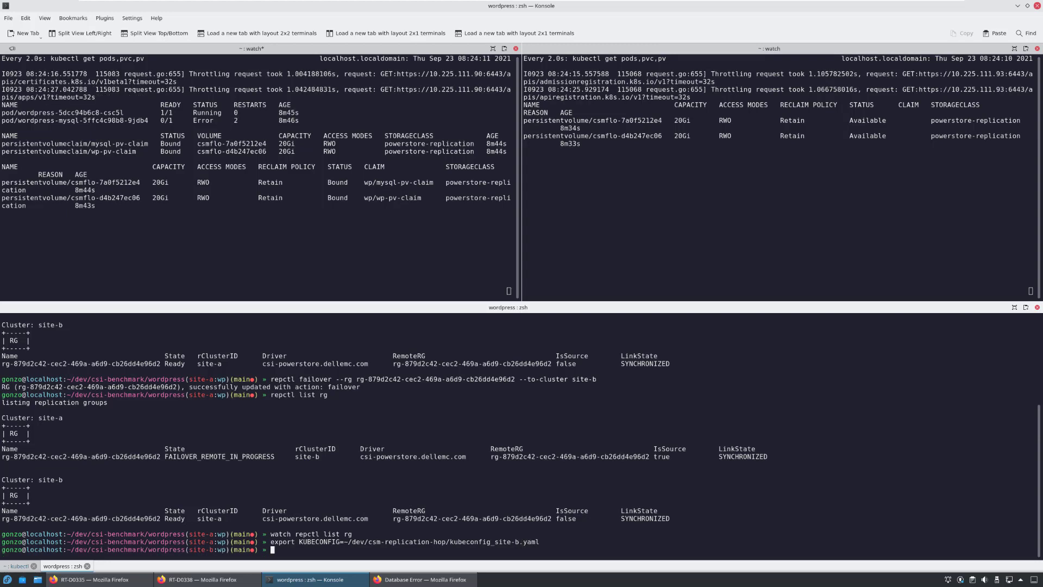
key("ctrl+l")
Redeploy WordPress on site-b with the recalled kubectl apply -k ./ and start the port-forward
key("ctrl+r")
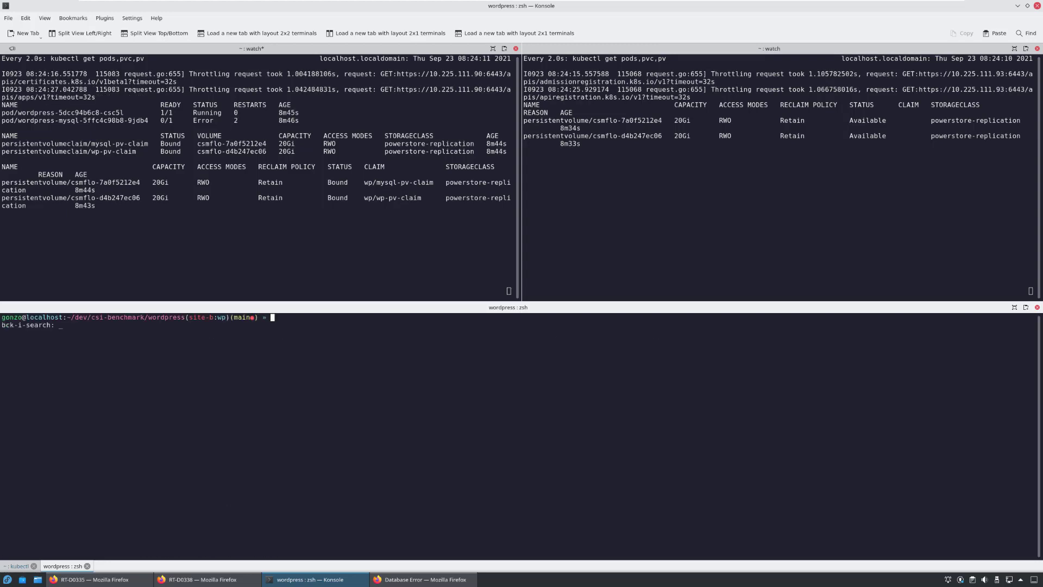
type("apply -k ./")
key("Return")
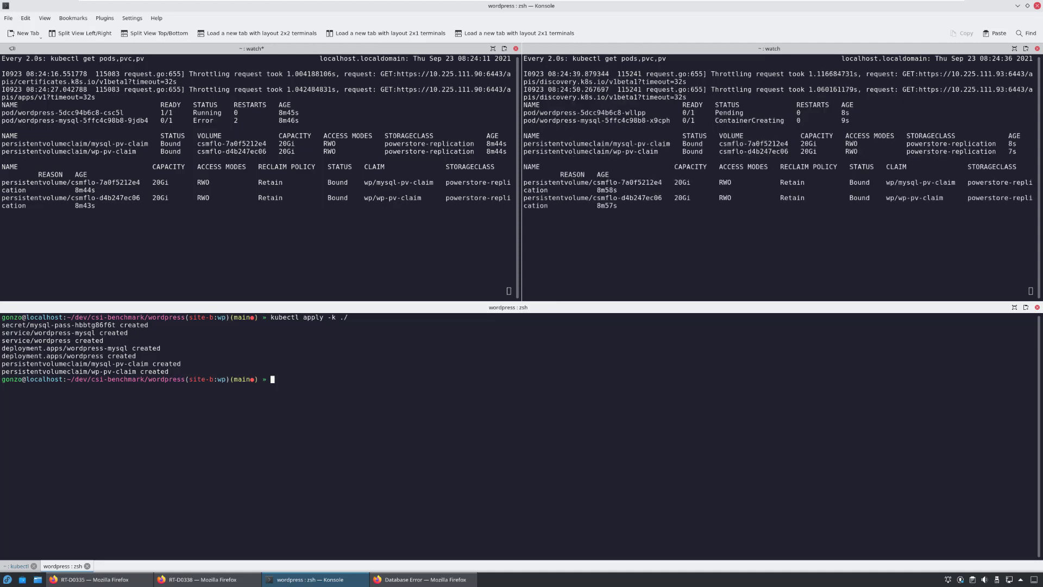
left_click(1031, 291)
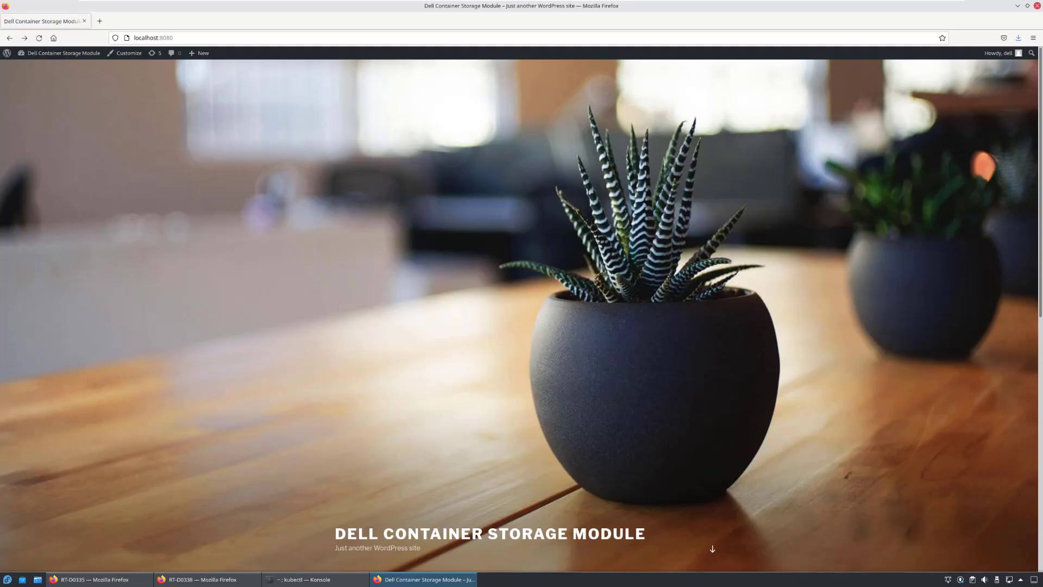
In the Customizer's Colors section, set Base Color Scheme to Dark
left_click(126, 53)
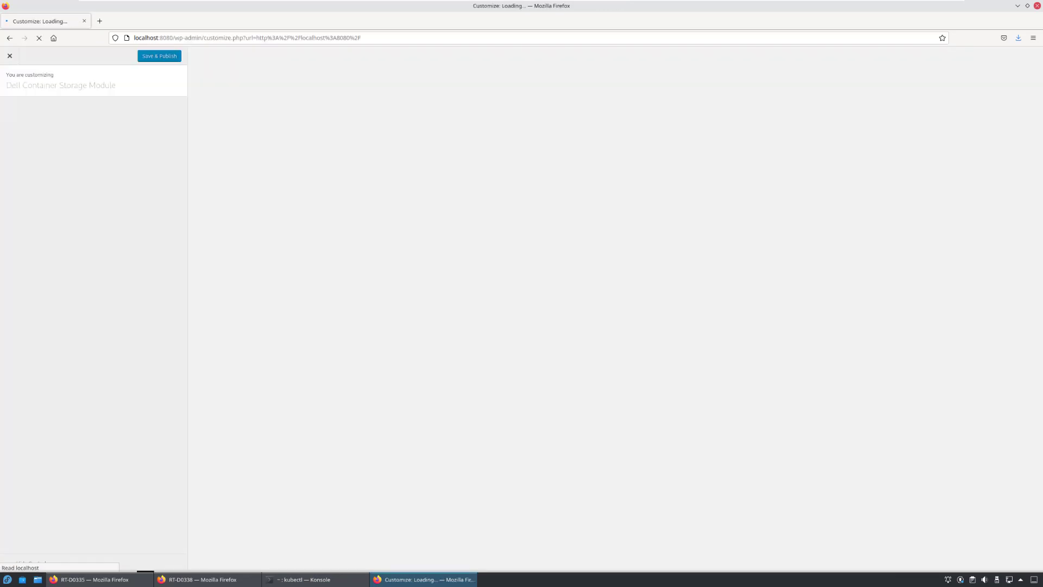
left_click(170, 116)
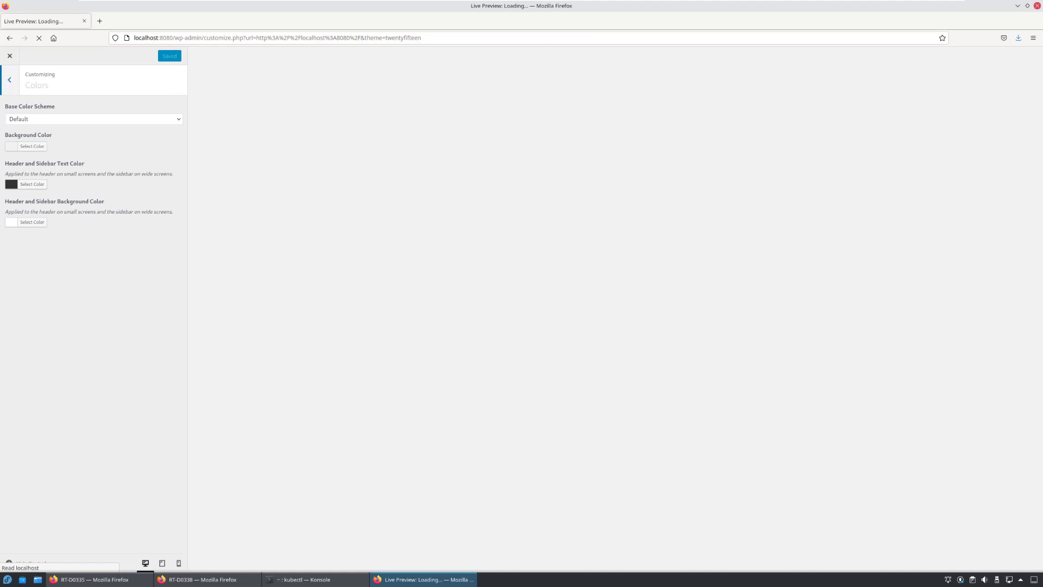
key("alt+Down")
key("Down")
key("Return")
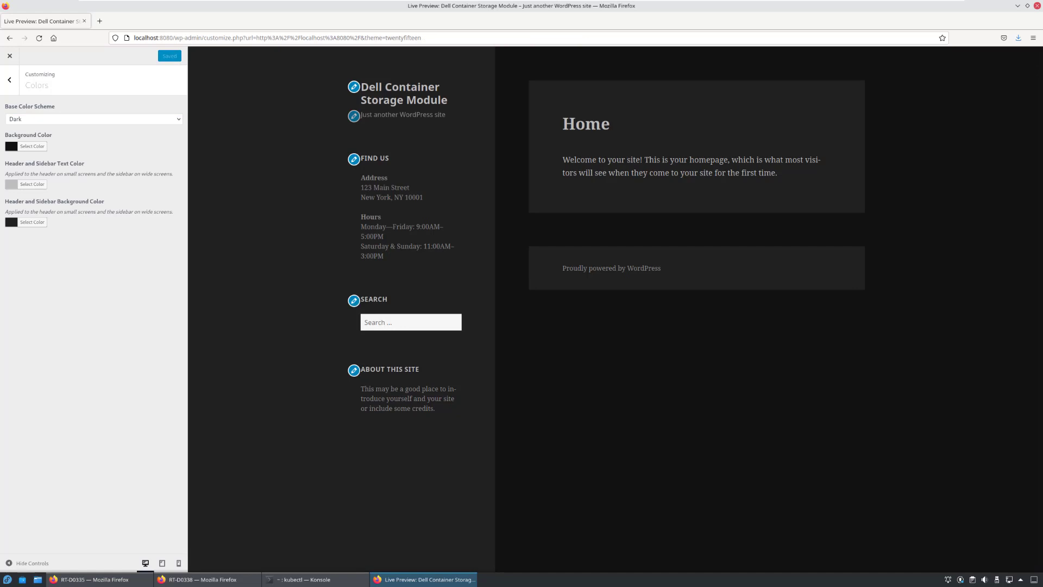
key("alt+Tab")
Reprotect group rg-879d2c42… toward site-b, then rerun watch repctl list rg to monitor it
type("repctl reprotect --rg rg-879d2c42-cec2-469a-a6d9-cb26dd4e96d2 --to-cluster site-b")
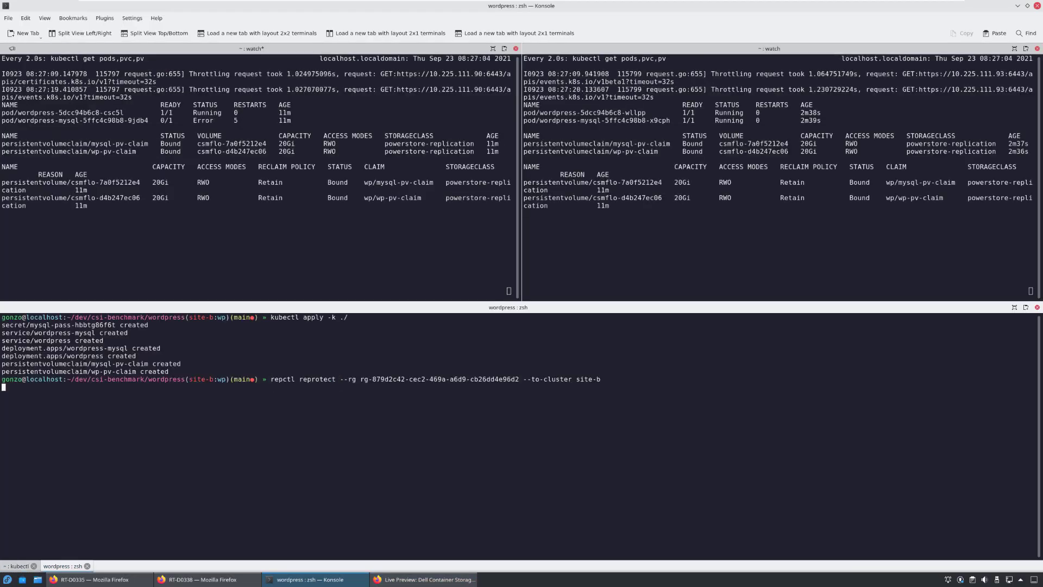
key("Return")
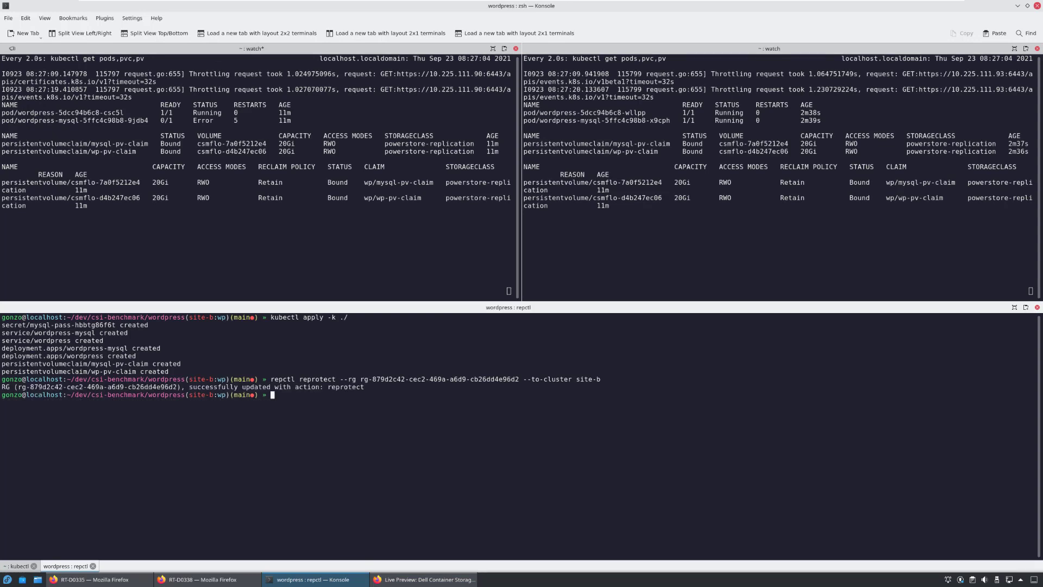
key("ctrl+r")
type("wat")
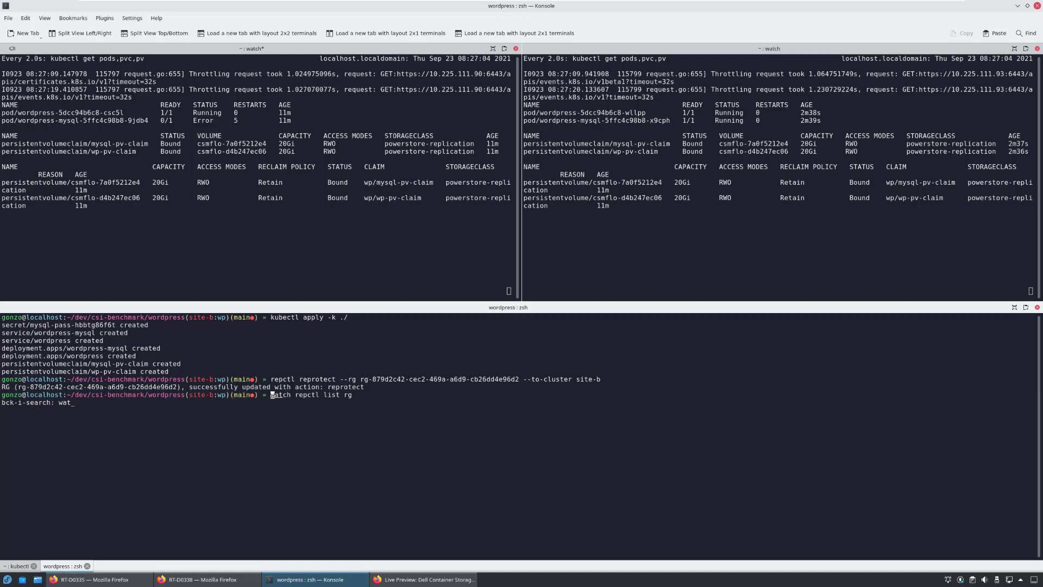
key("Return")
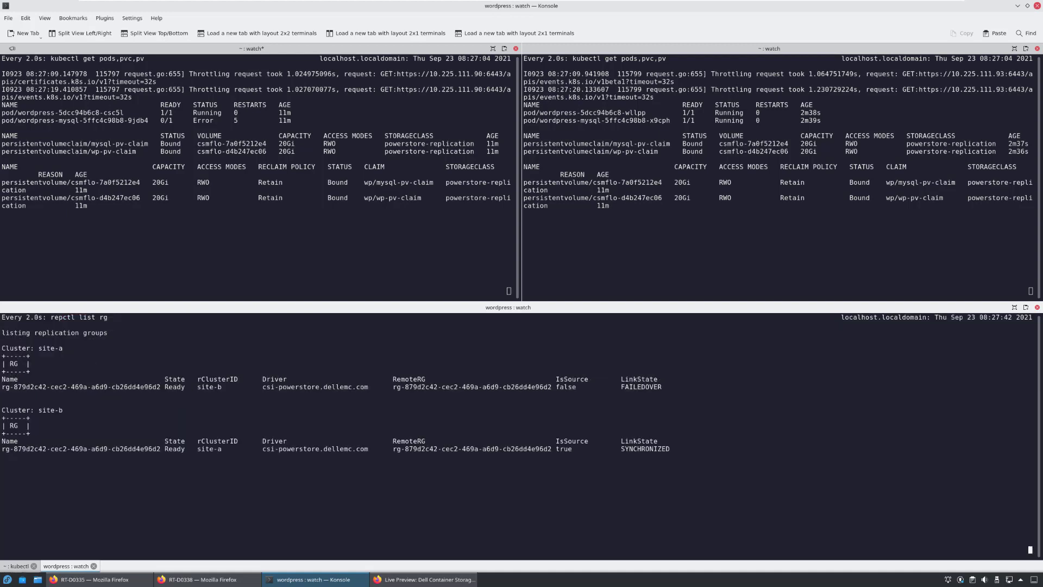
Check that replication on RT-D0335 and RT-D0338 reads Operating Normally, with RT-D0338 as source
key("alt+Tab")
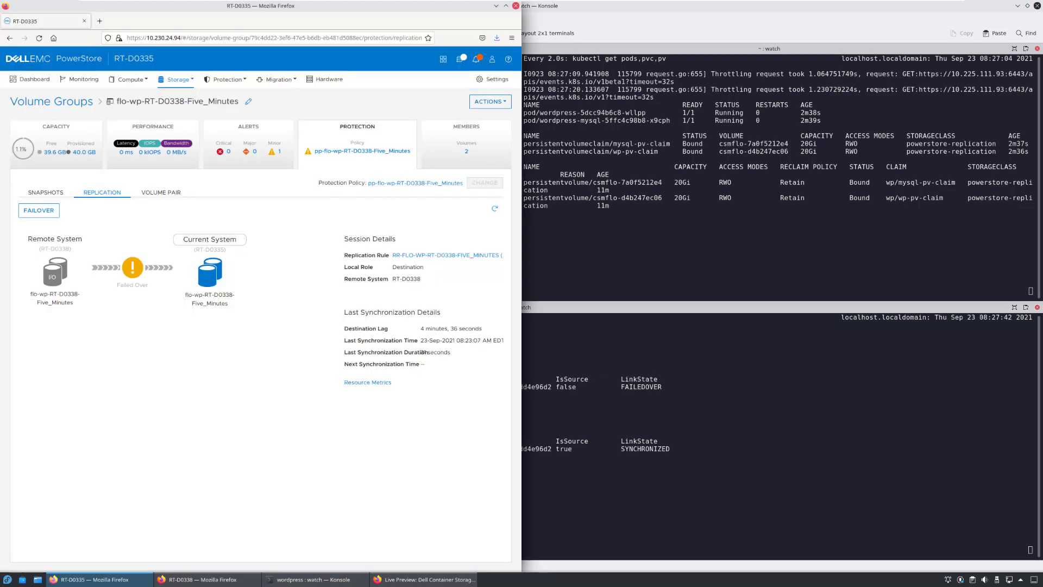
key("alt+Tab")
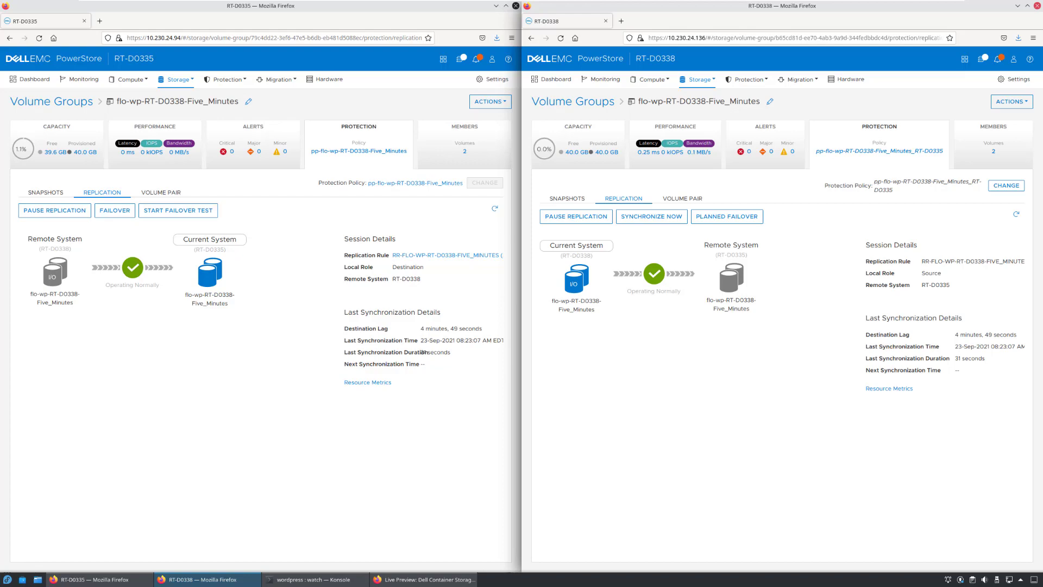
key("alt+Tab")
Fail the replication group over to site-a with repctl failover, reusing the earlier group argument
type("rep")
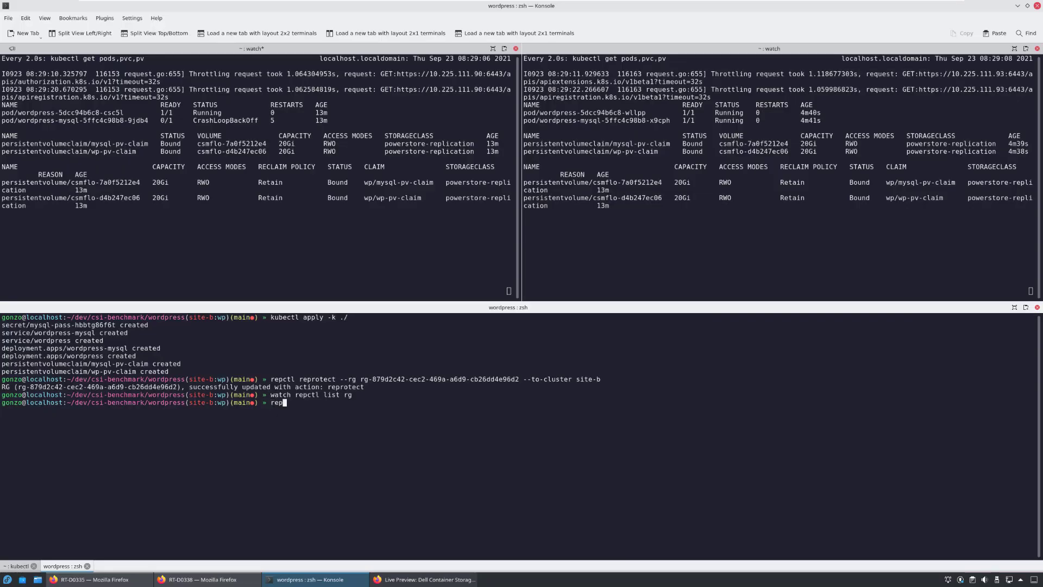
type("ctl failover")
left_click_drag(340, 379, 519, 378)
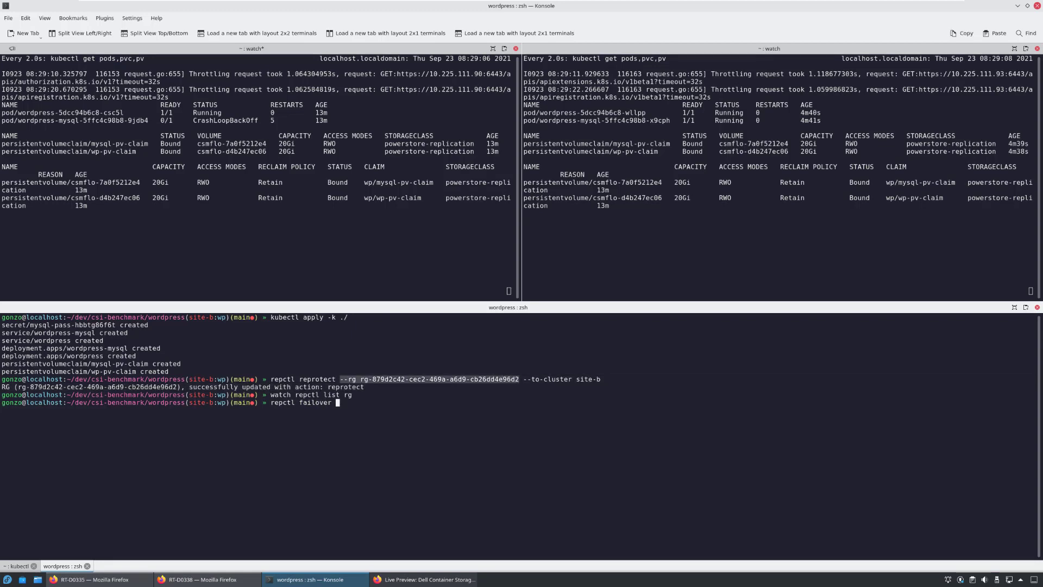
middle_click(519, 379)
double_click(547, 378)
middle_click(547, 379)
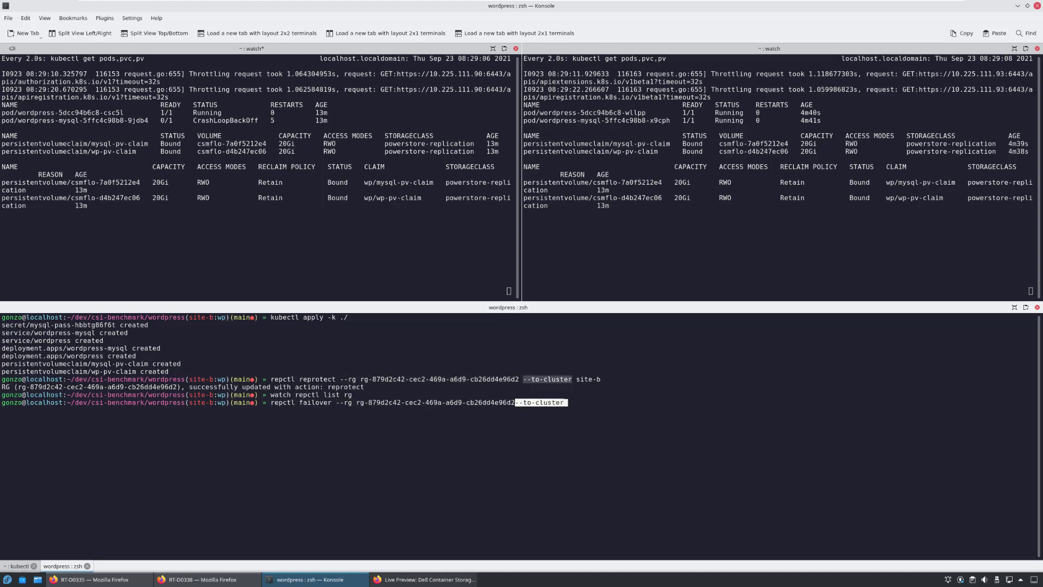
key("Left")
key("Left")
key("Left")
key("Left")
key("Left")
key("Left")
key("Left")
key("Left")
key("Left")
key("Left")
key("Left")
key("Left")
key("End")
type("site-a")
key("Return")
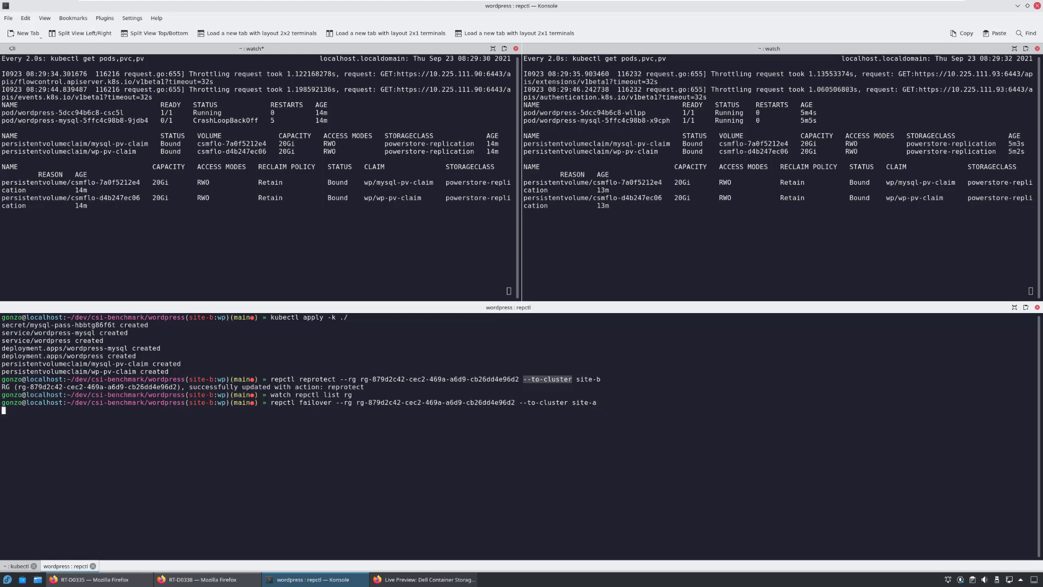
Export site-a's kubeconfig and delete all pods there, then recall the export in the other tab
key("ctrl+r")
type("export")
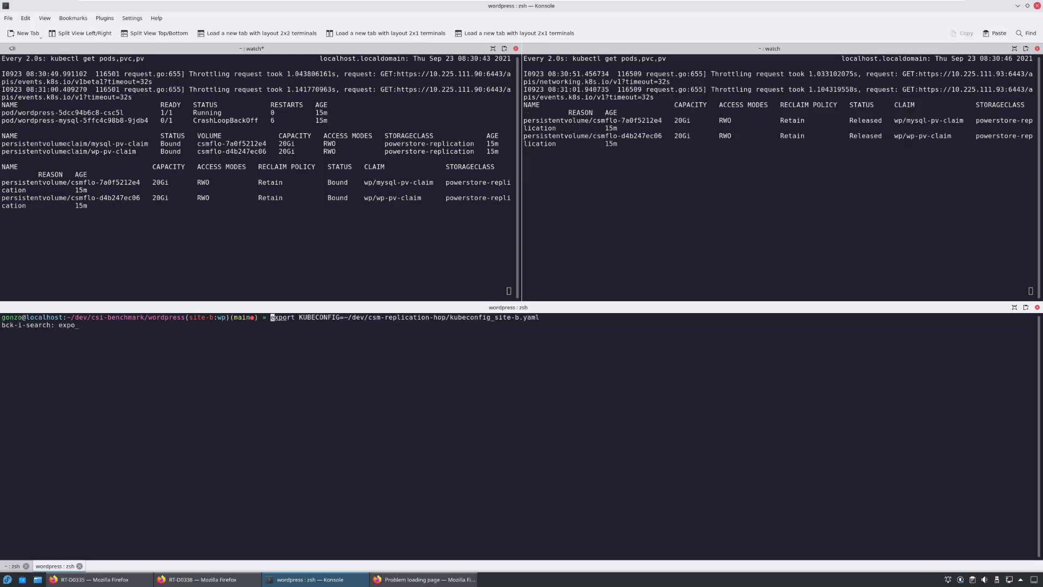
key("Return")
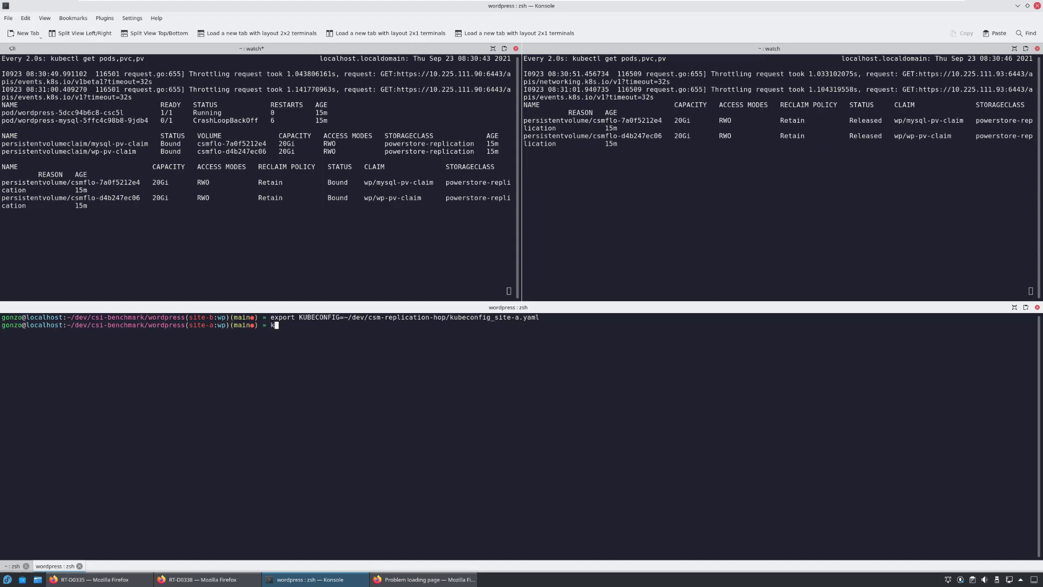
type("kubectl delete pods --all")
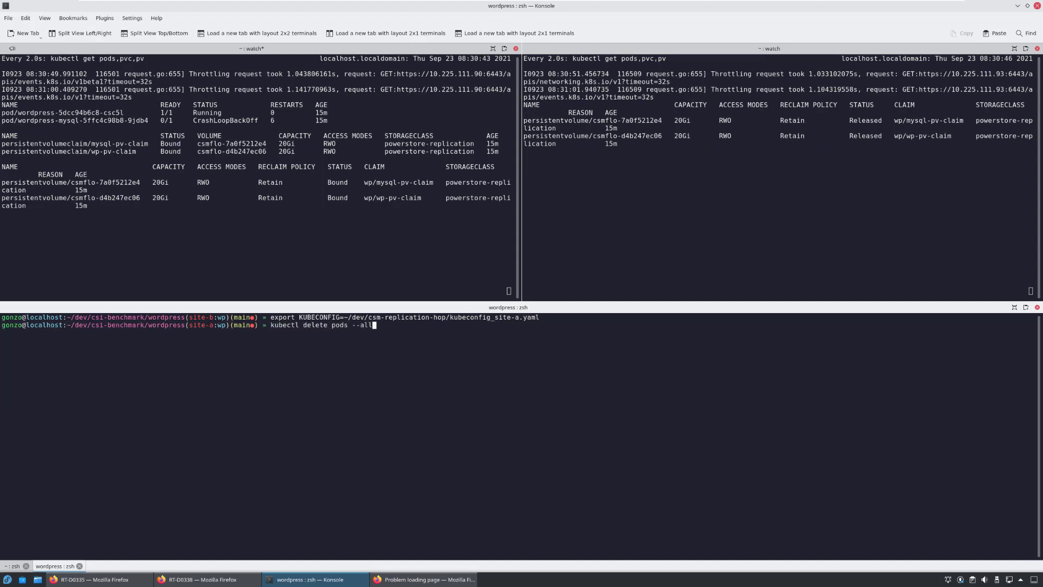
key("Return")
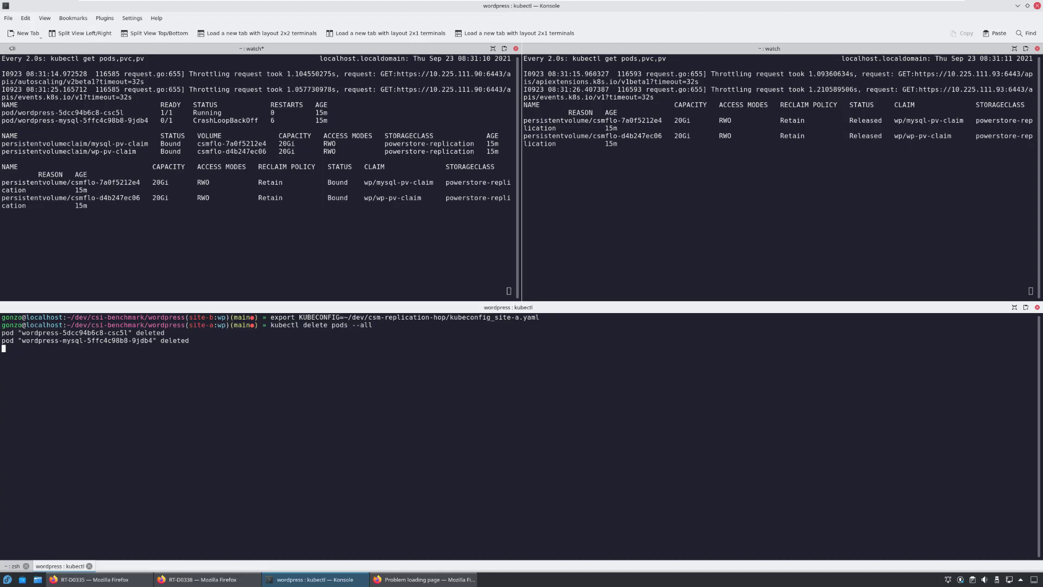
key("shift+Left")
key("Up")
Apply site-a's kubeconfig, restart port-forward 8080:80 to WordPress, and reload localhost:8080 in Firefox
key("Return")
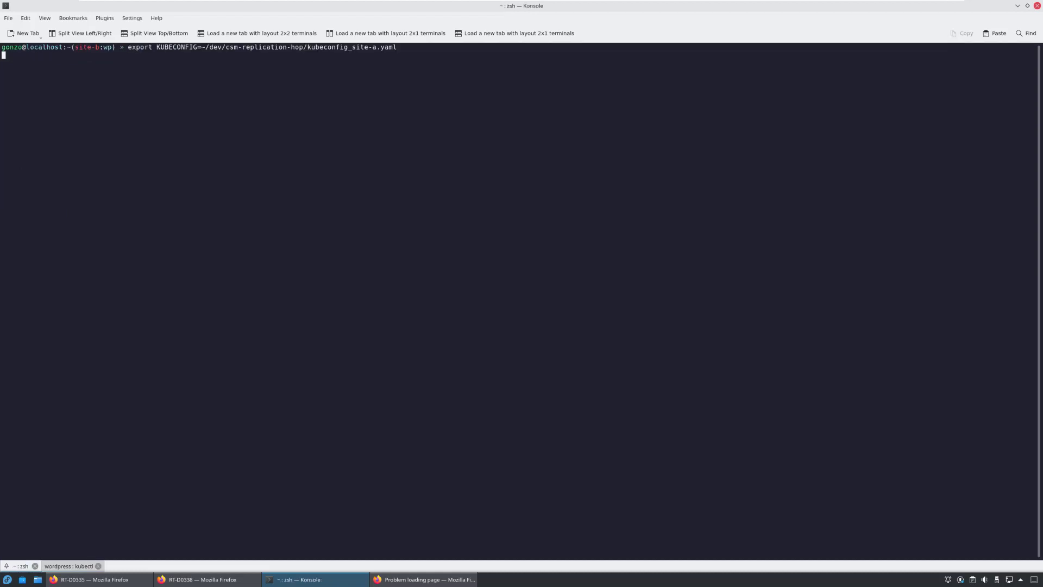
key("Up")
key("Up")
key("Return")
key("alt+Tab")
key("F5")
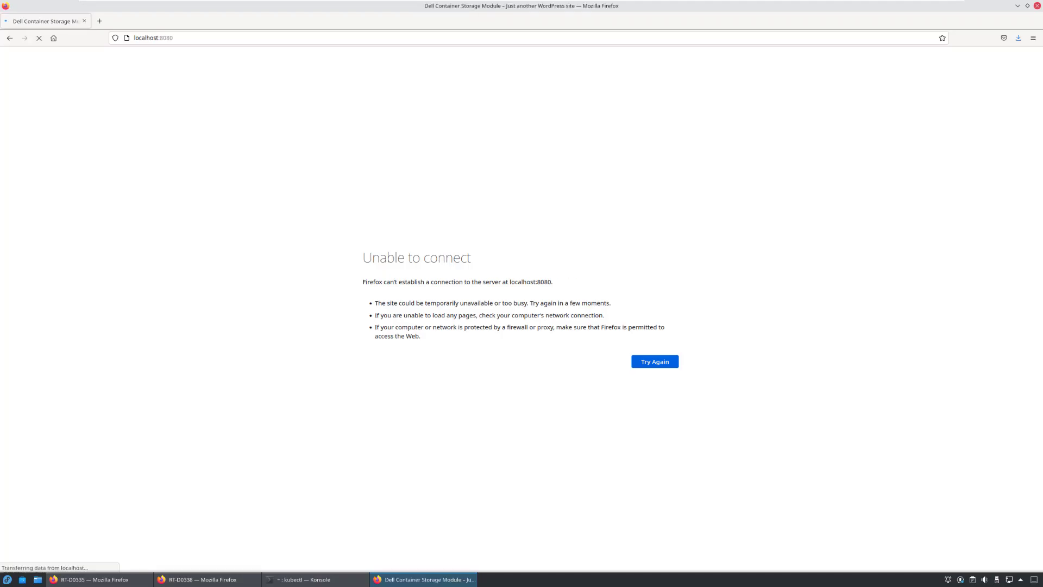